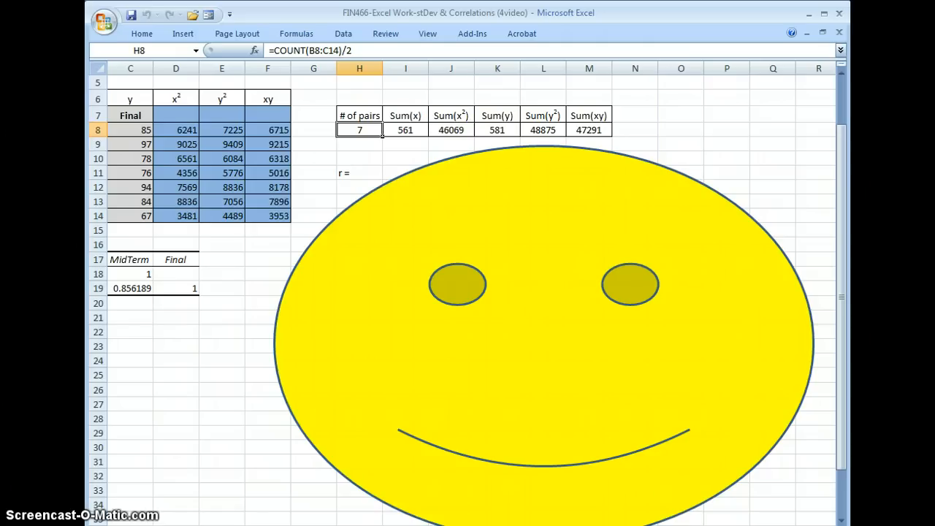
# Clear the contents of the MidTerm and Final correlation matrix in B17:D19
pyautogui.moveTo(728, 525); pyautogui.dragTo(698, 525)
pyautogui.moveTo(841, 422); pyautogui.dragTo(827, 352)
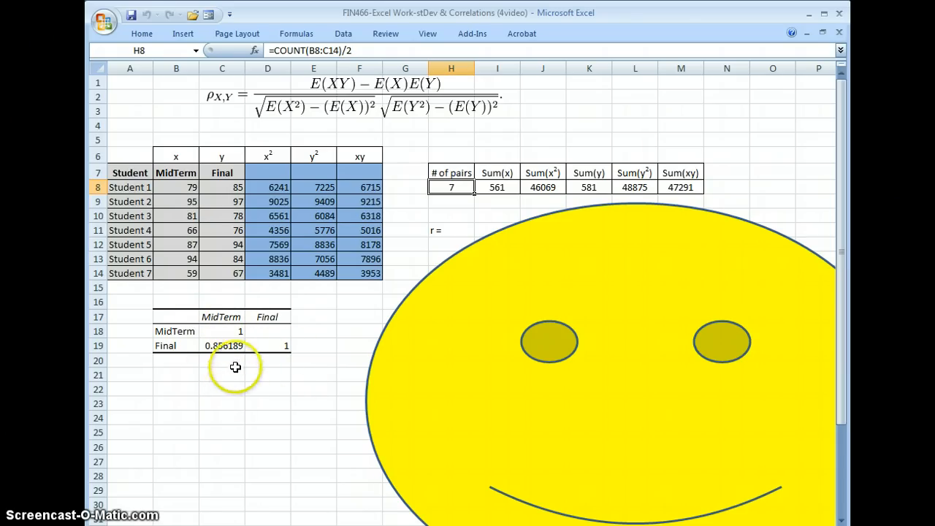
pyautogui.click(224, 345)
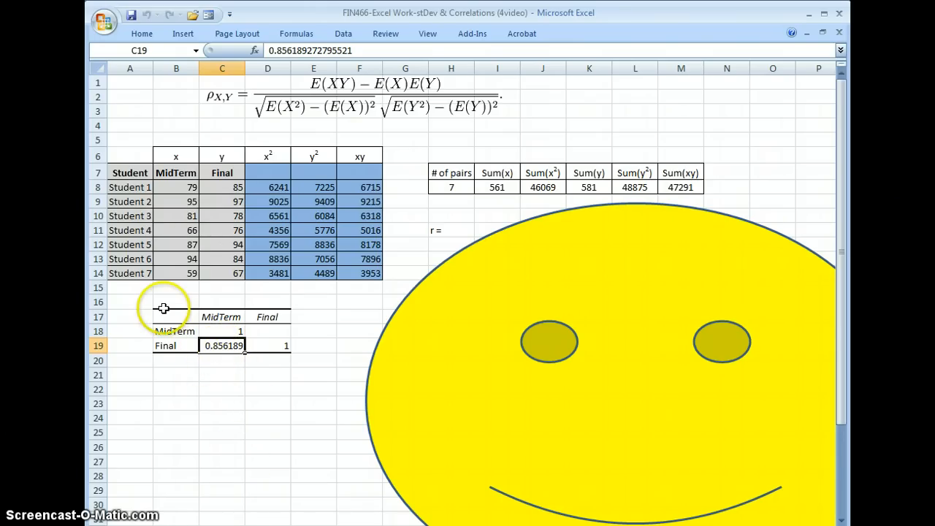
pyautogui.moveTo(157, 313); pyautogui.dragTo(266, 351)
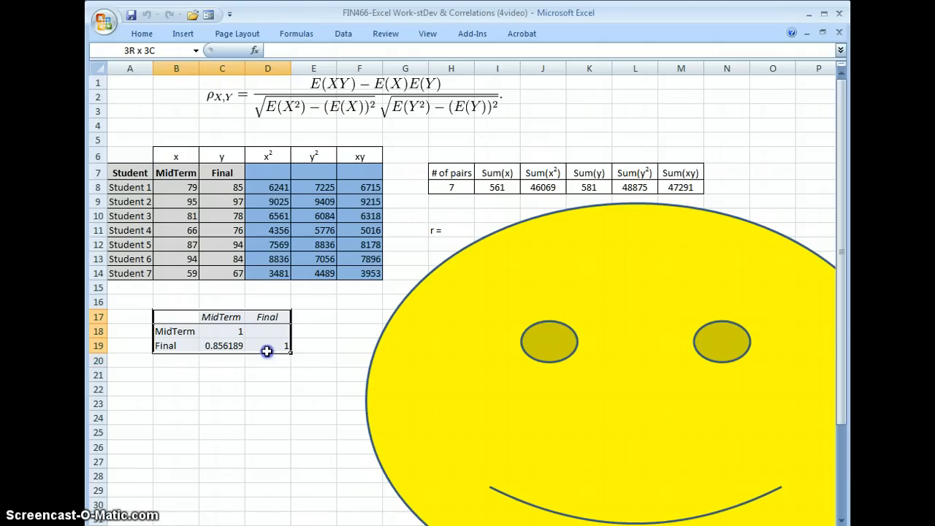
pyautogui.press('Delete')
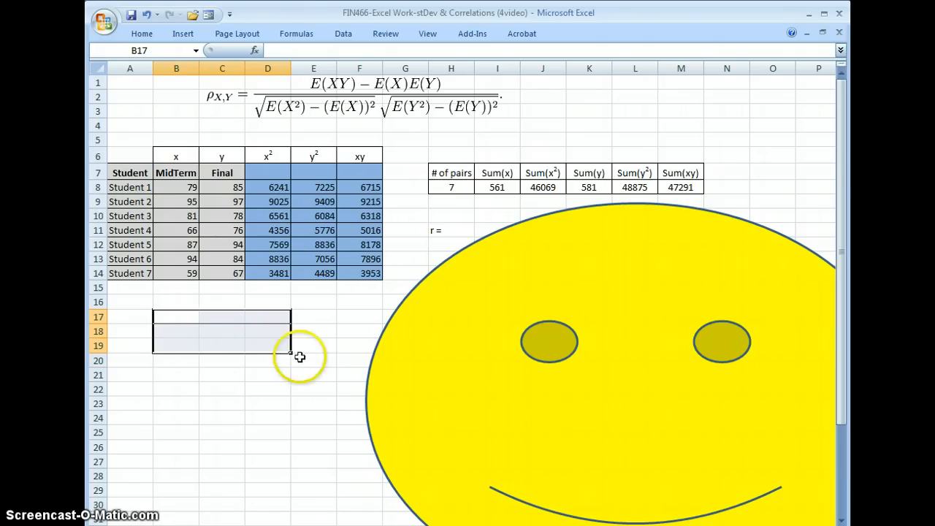
pyautogui.click(298, 417)
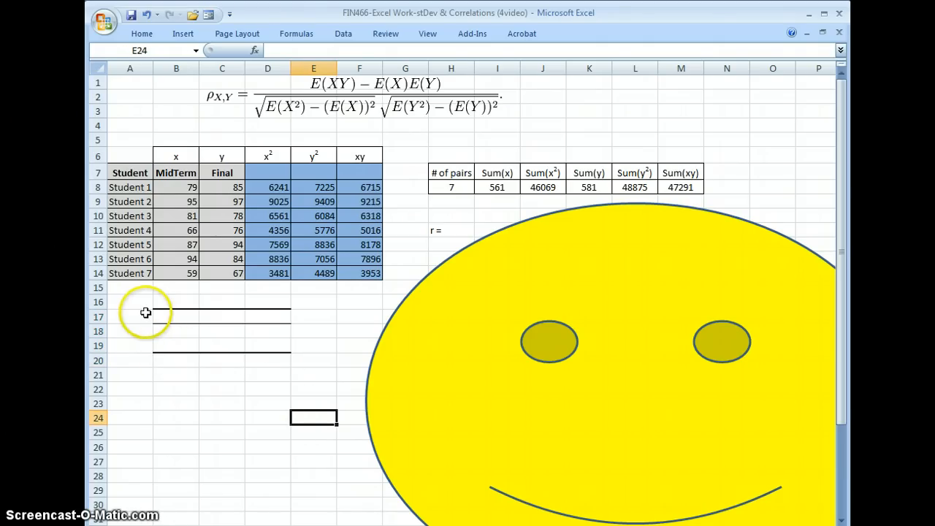
pyautogui.moveTo(158, 315); pyautogui.dragTo(269, 350)
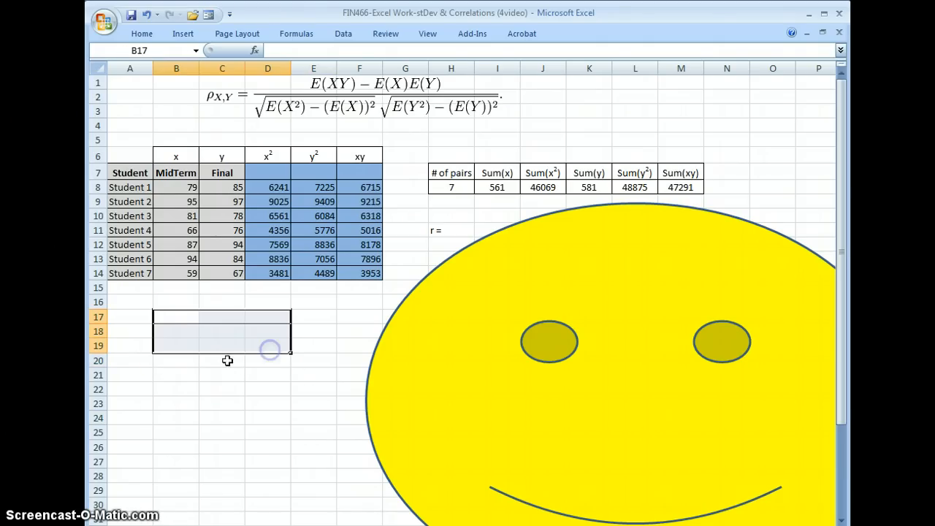
pyautogui.rightClick(175, 320)
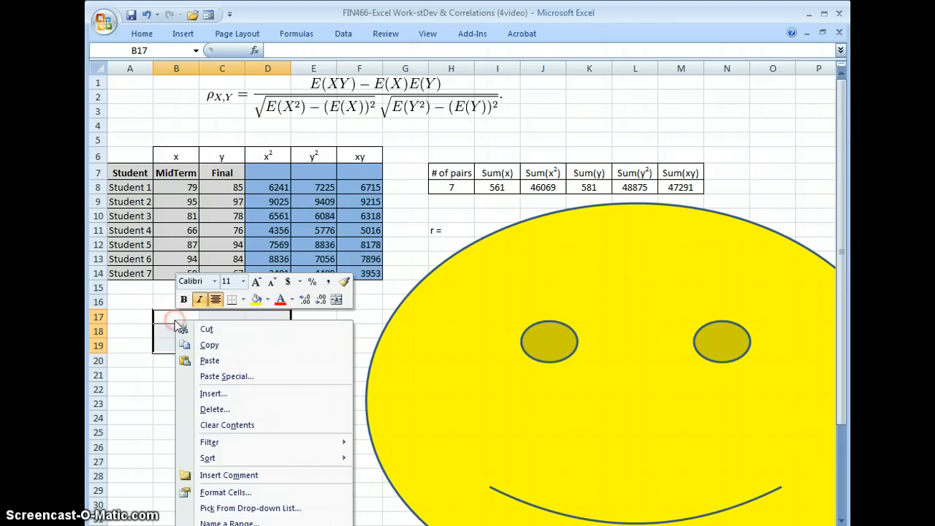
pyautogui.click(219, 409)
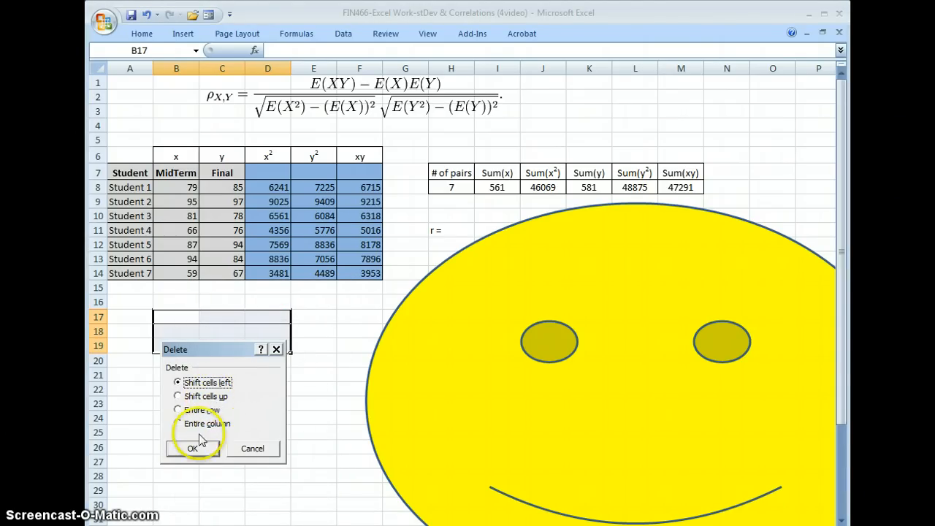
pyautogui.click(254, 447)
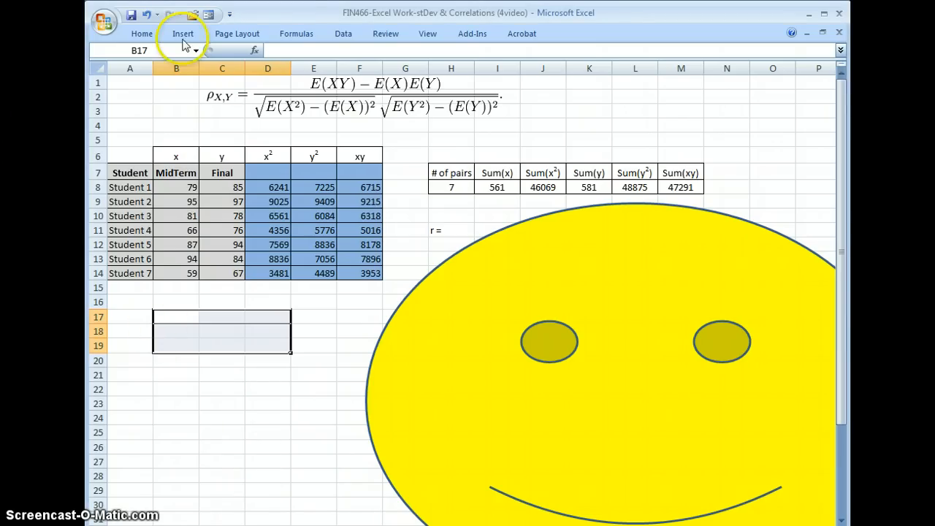
# Remove all borders from the emptied correlation matrix range B17:D19
pyautogui.doubleClick(129, 34)
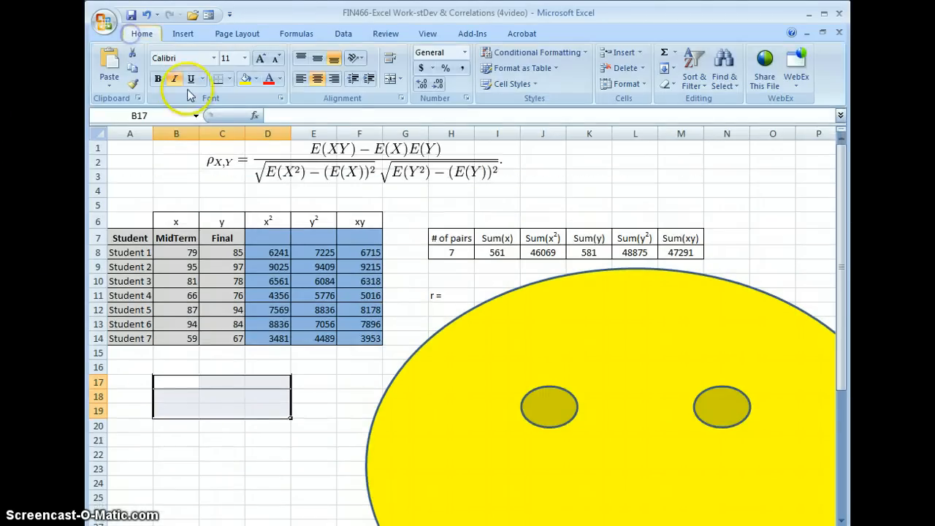
pyautogui.click(231, 79)
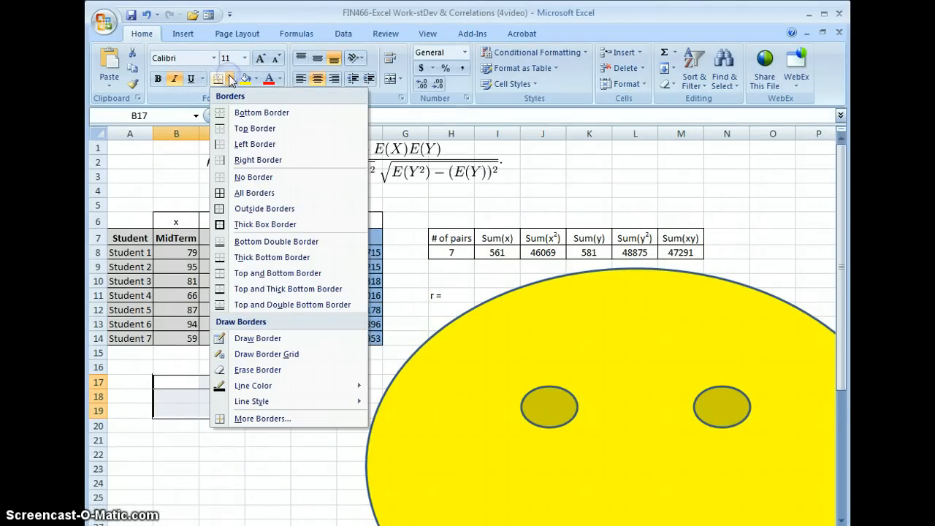
pyautogui.click(216, 176)
pyautogui.click(202, 491)
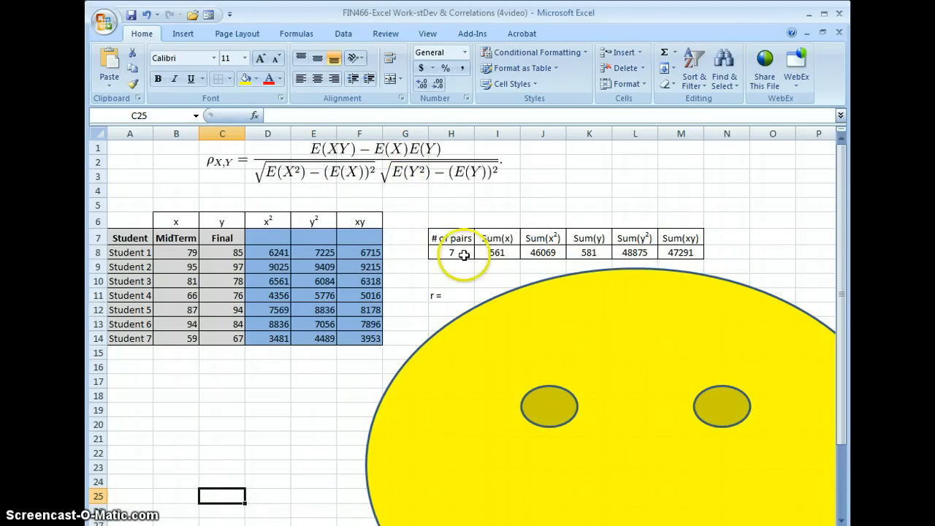
# Clear the number of pairs and all the sums in H8:M8, leaving the headings in place
pyautogui.moveTo(462, 253); pyautogui.dragTo(665, 251)
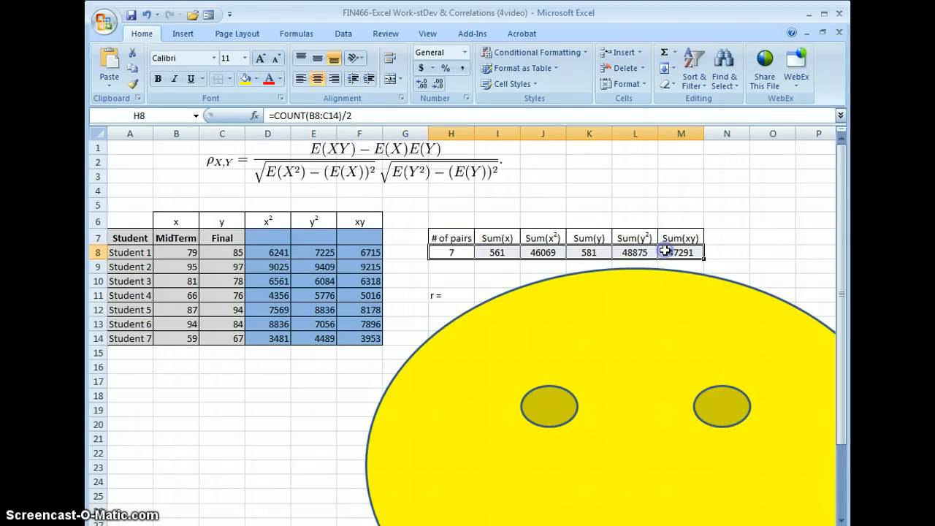
pyautogui.press('Delete')
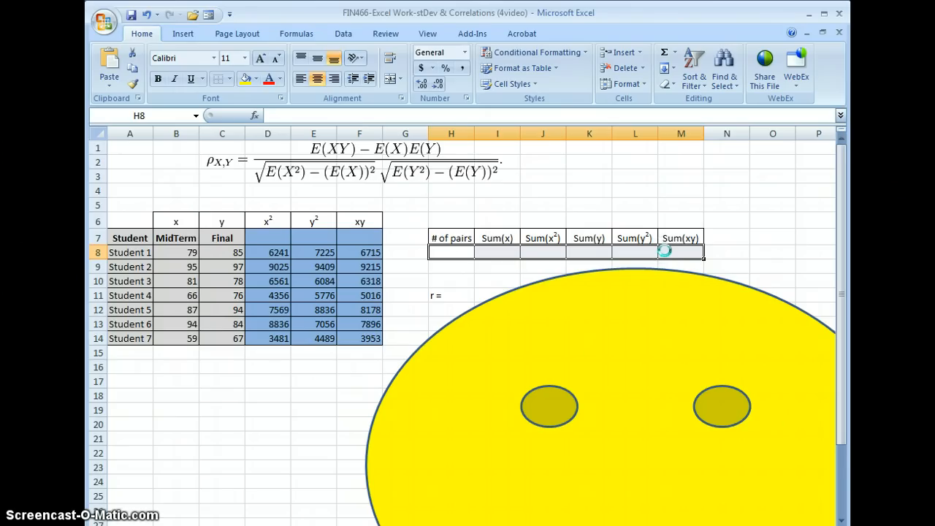
pyautogui.click(257, 430)
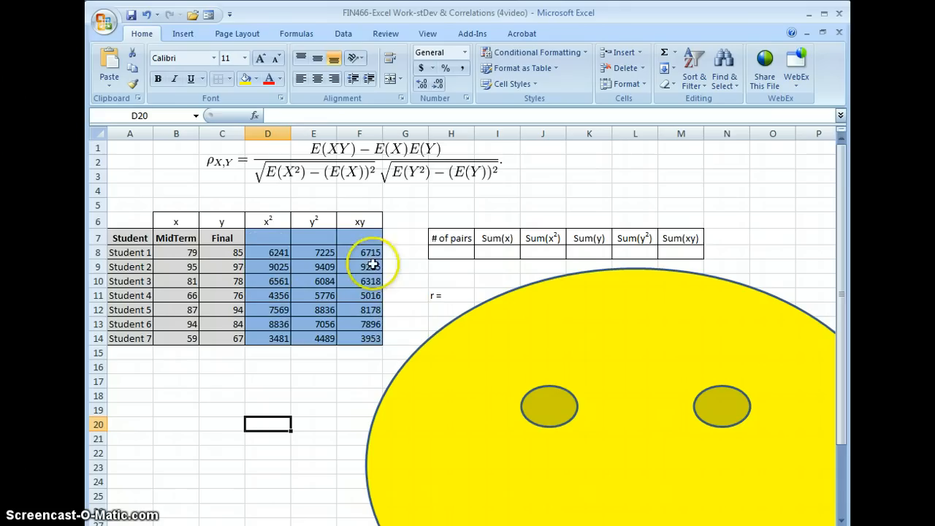
# Clear the calculated x², y² and xy values for all seven students in D8:F14
pyautogui.moveTo(271, 251); pyautogui.dragTo(358, 338)
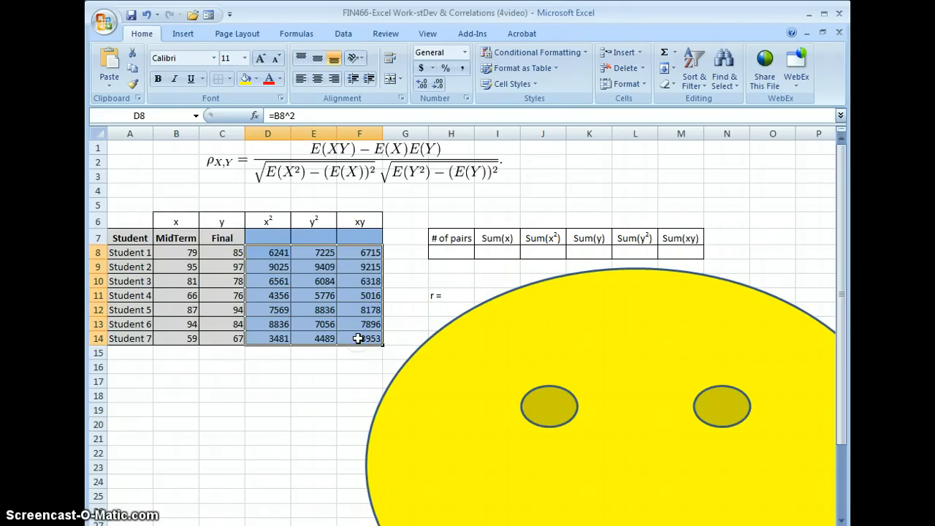
pyautogui.press('Delete')
pyautogui.click(249, 398)
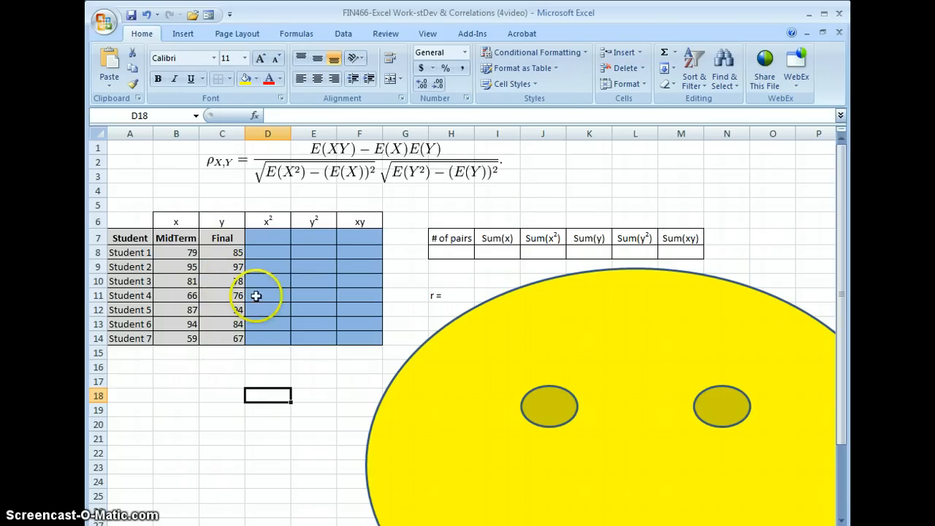
# Enter the formula =B8^2 in D8 to square Student 1's midterm score
pyautogui.click(266, 250)
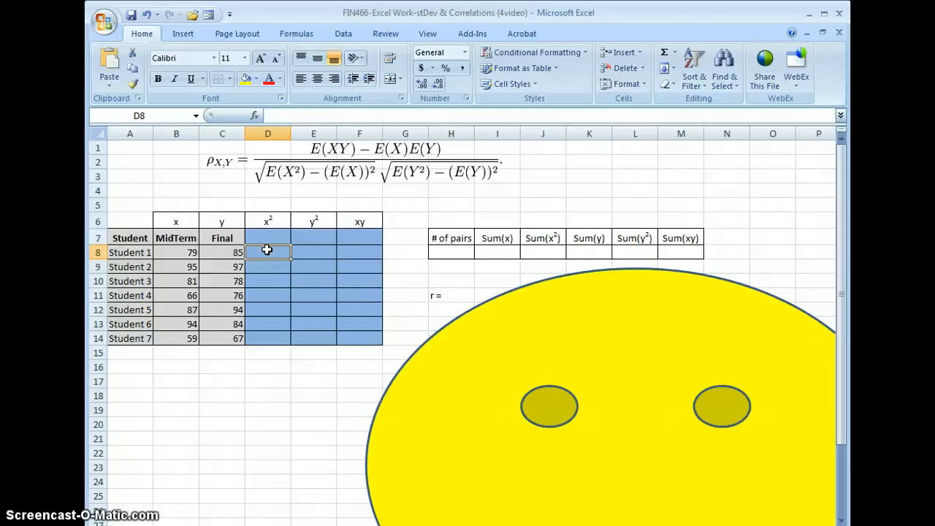
pyautogui.write('=')
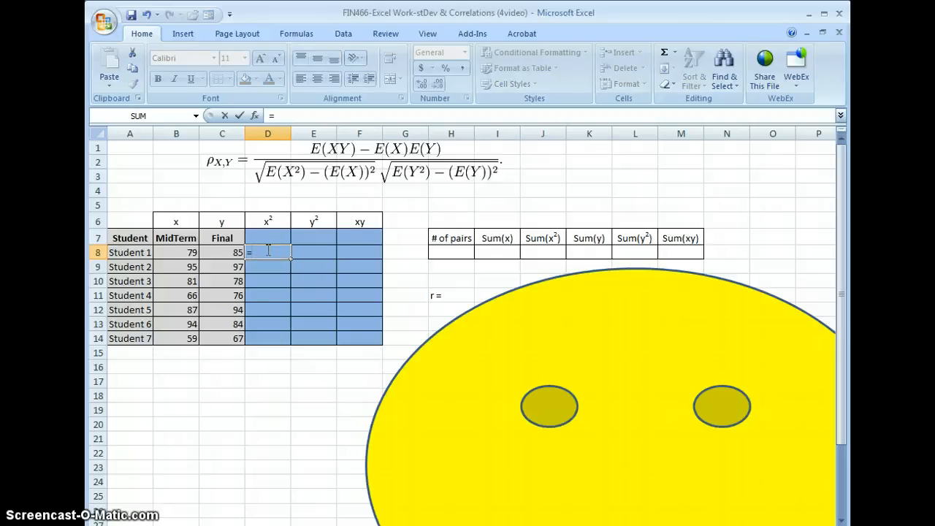
pyautogui.click(178, 251)
pyautogui.write('^2')
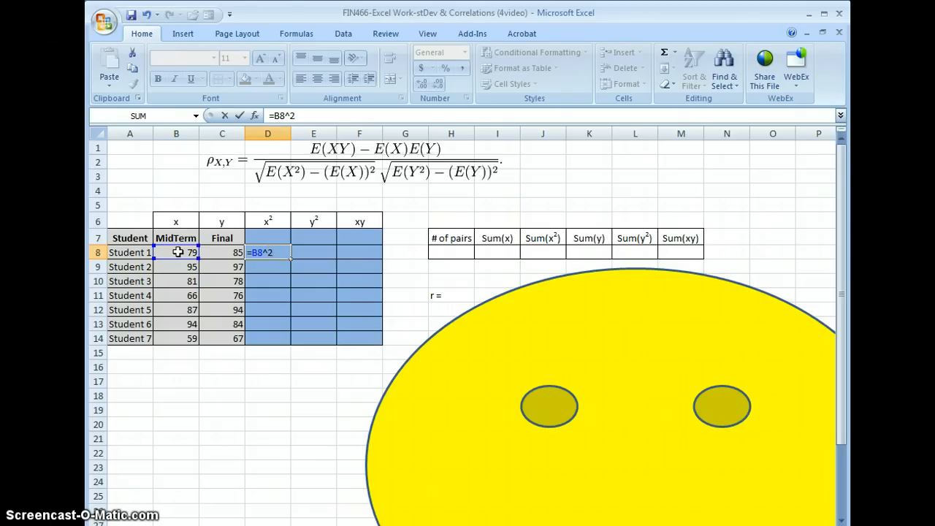
pyautogui.press('Tab')
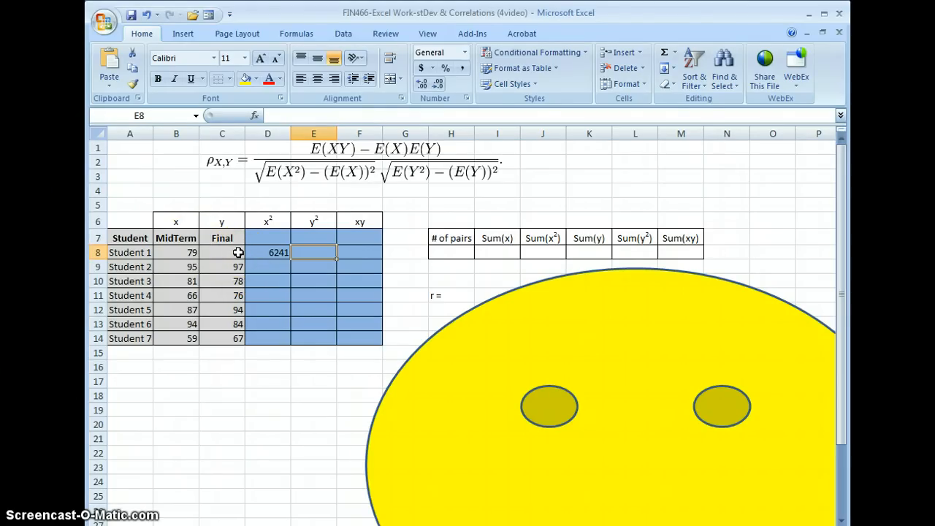
# Try copying the squaring formula from D8 across to E8 and undo it after checking the cell references
pyautogui.click(272, 253)
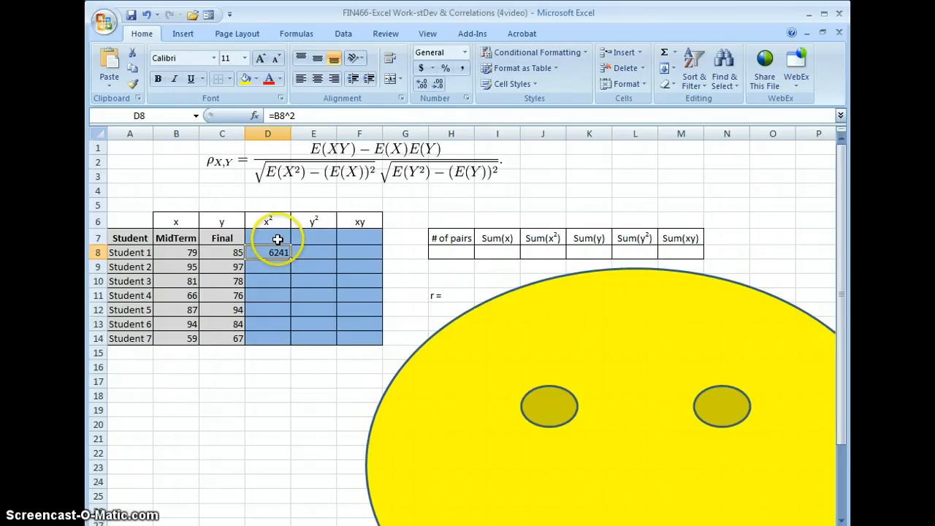
pyautogui.press('F2')
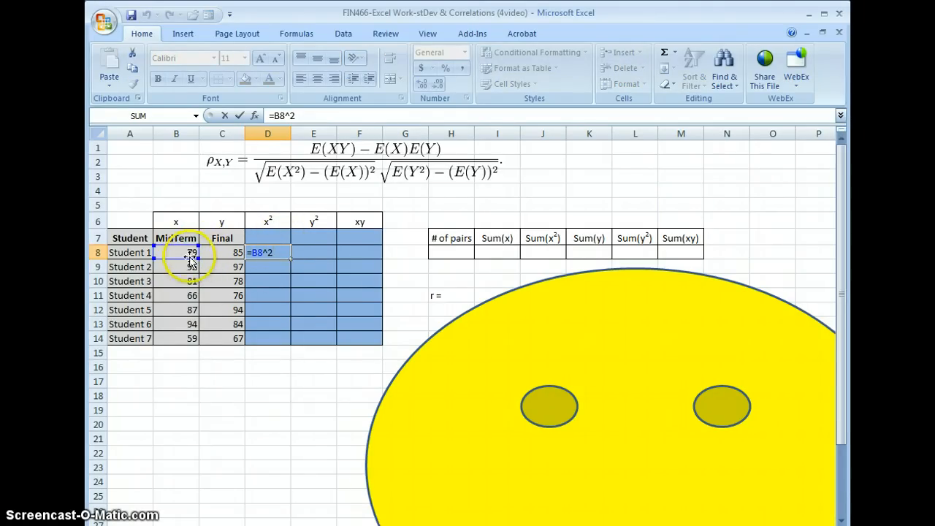
pyautogui.press('Escape')
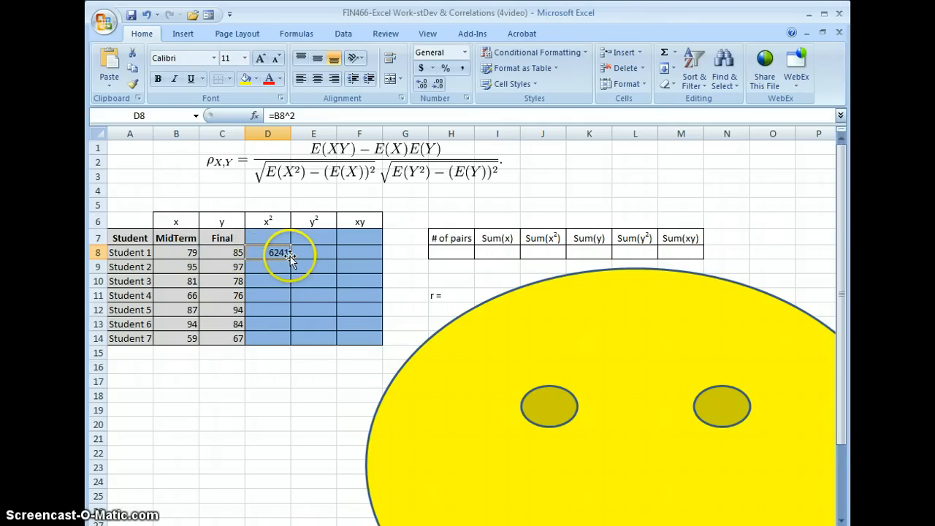
pyautogui.moveTo(291, 258); pyautogui.dragTo(318, 263)
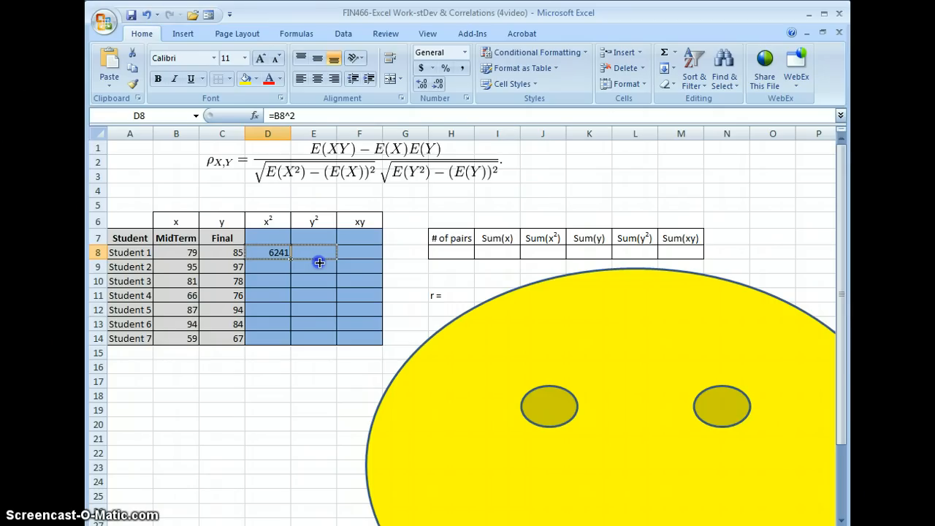
pyautogui.moveTo(319, 263); pyautogui.dragTo(319, 262)
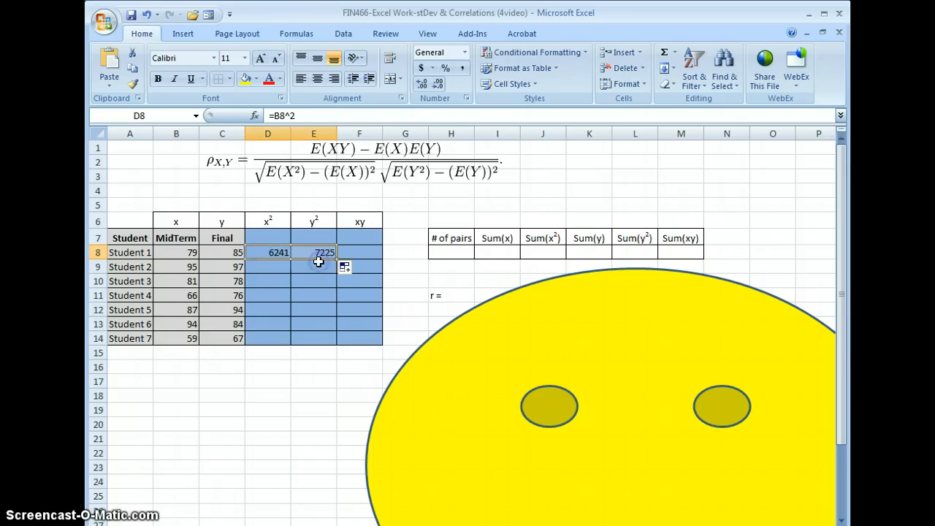
pyautogui.click(320, 252)
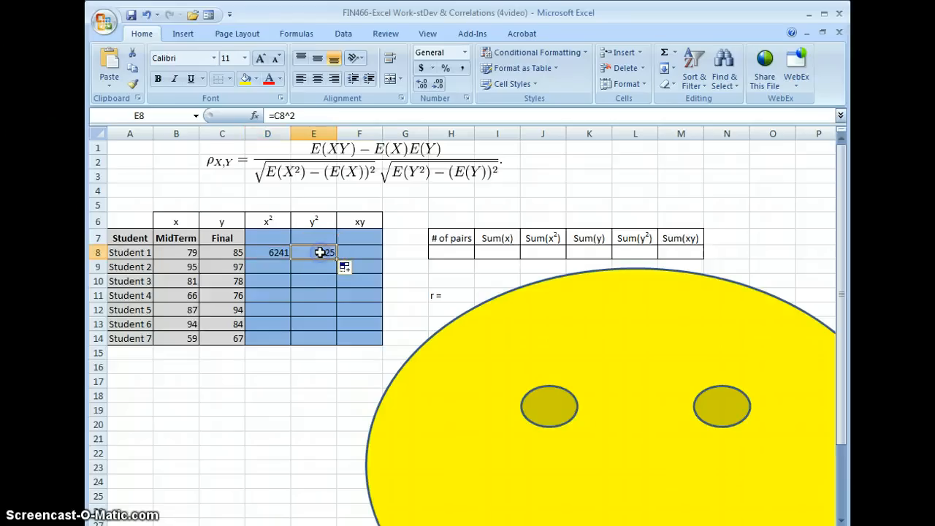
pyautogui.doubleClick(320, 252)
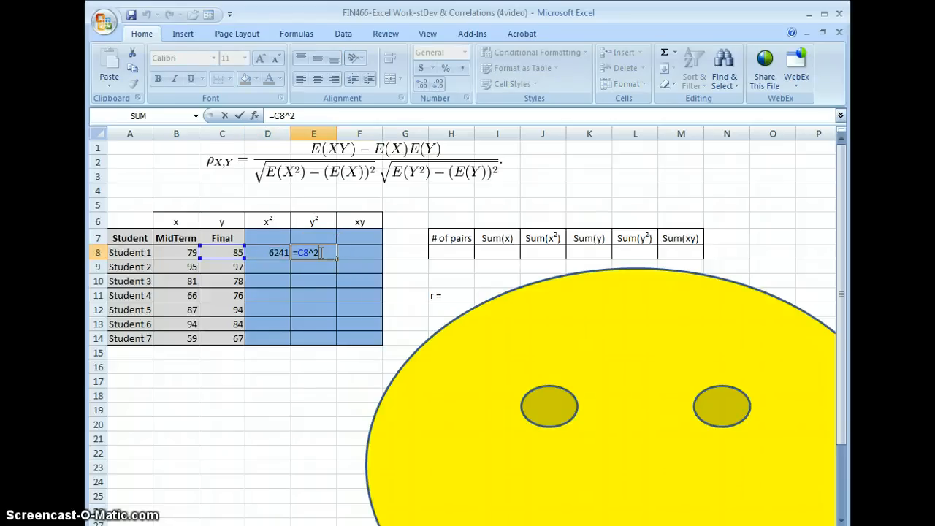
pyautogui.press('Escape')
pyautogui.hotkey('ctrl', 'z')
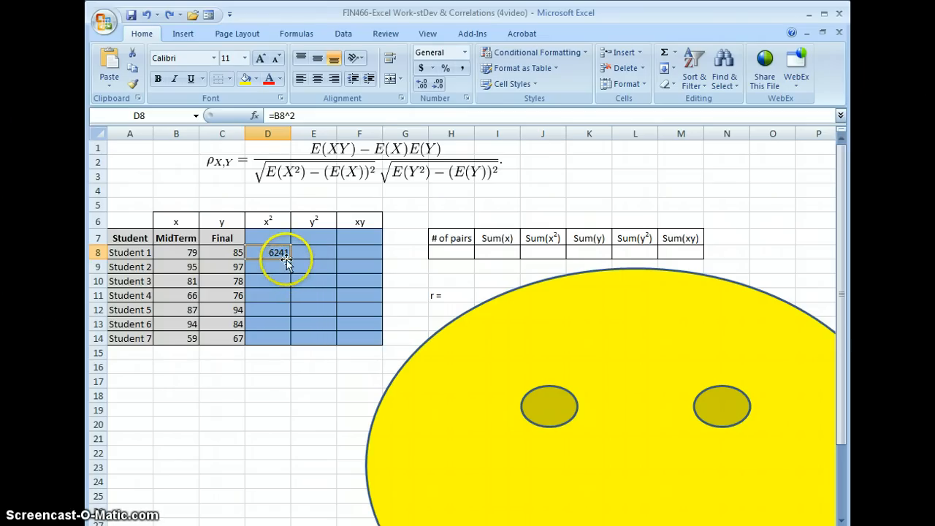
# Copy the squaring formula from D8 across to E8, and enter =B8 * C8 in F8 for Student 1's xy product
pyautogui.moveTo(290, 259); pyautogui.dragTo(325, 260)
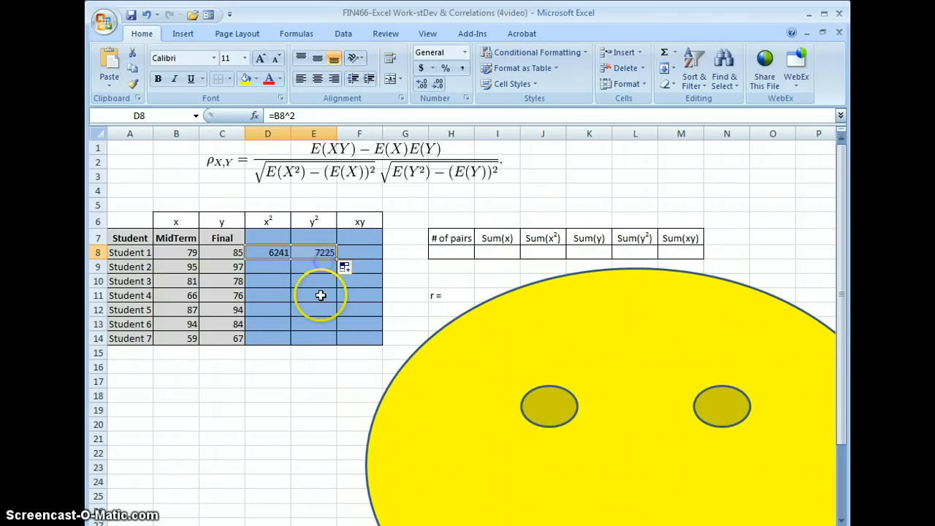
pyautogui.click(349, 254)
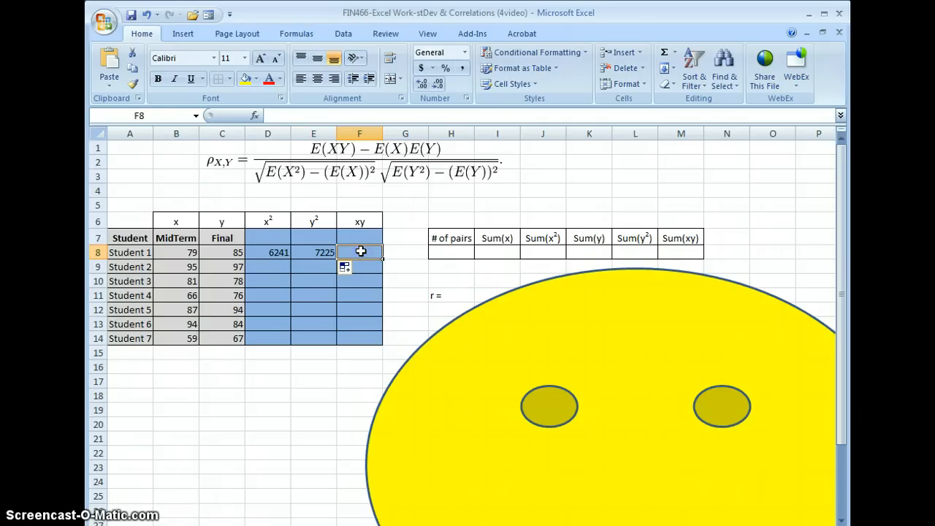
pyautogui.write('=')
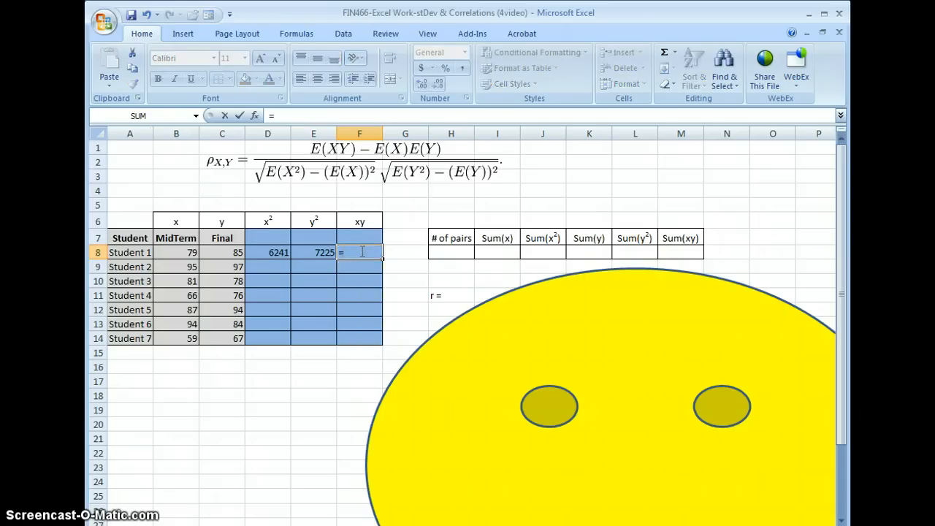
pyautogui.click(184, 255)
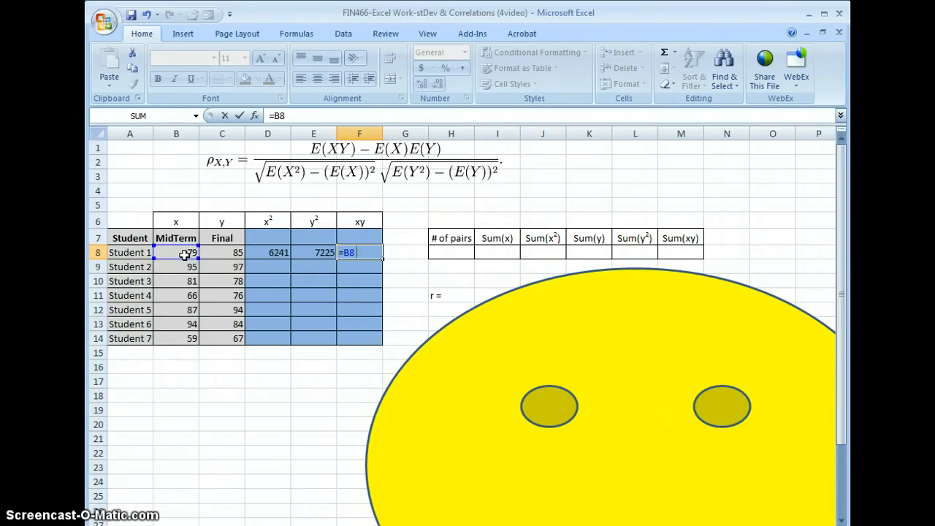
pyautogui.write('*')
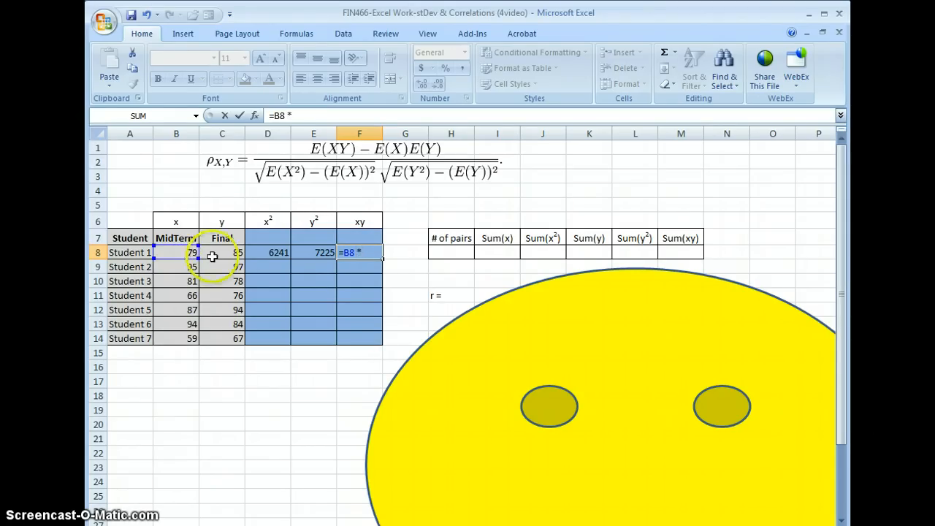
pyautogui.click(238, 250)
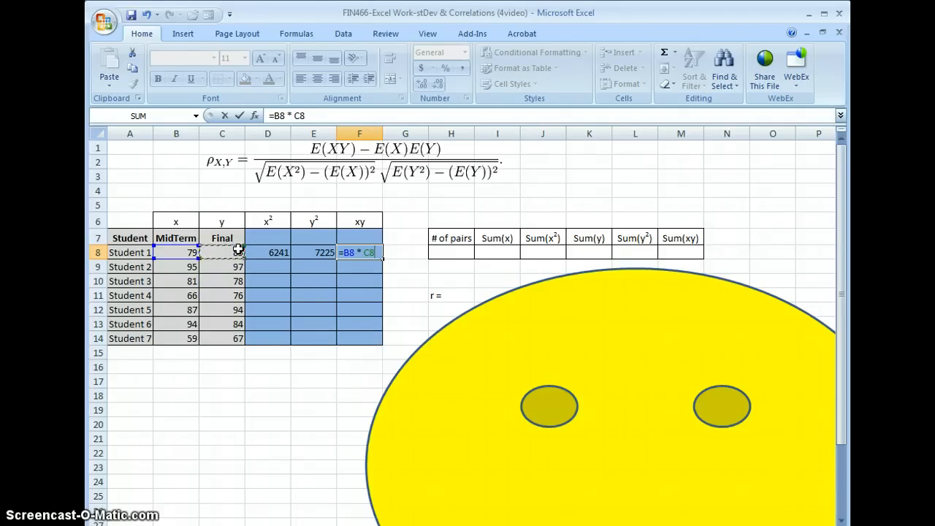
pyautogui.click(241, 116)
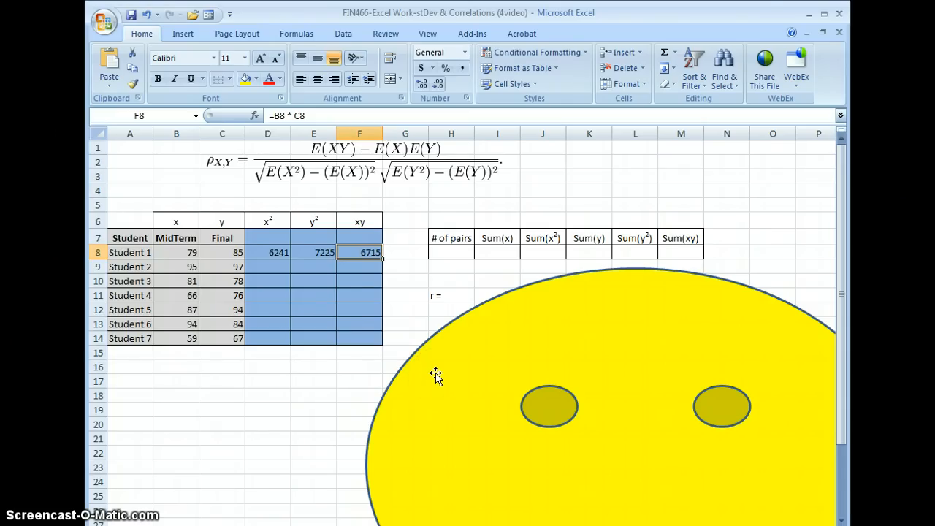
# Fill the Student 1 formulas in D8:F8 down to row 14 and check the copied cell references in D13 and F14
pyautogui.moveTo(271, 252); pyautogui.dragTo(356, 253)
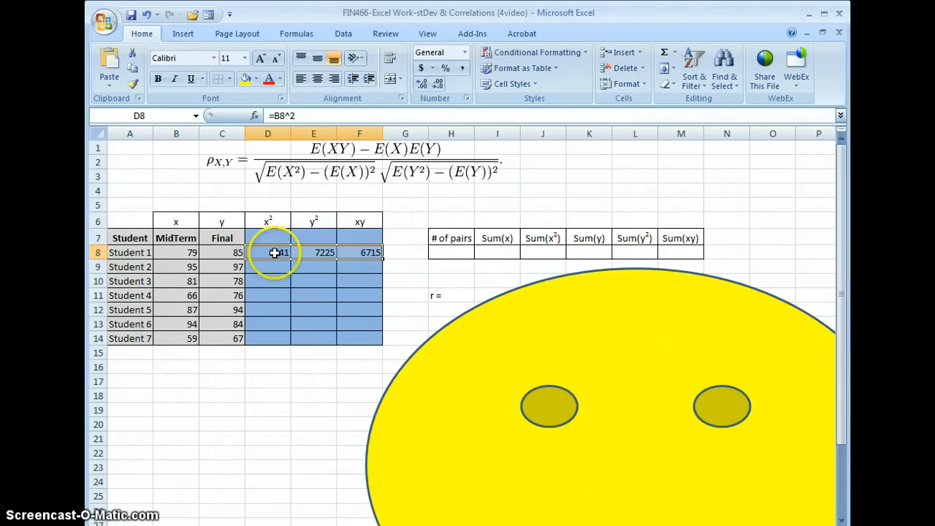
pyautogui.moveTo(274, 250); pyautogui.dragTo(382, 348)
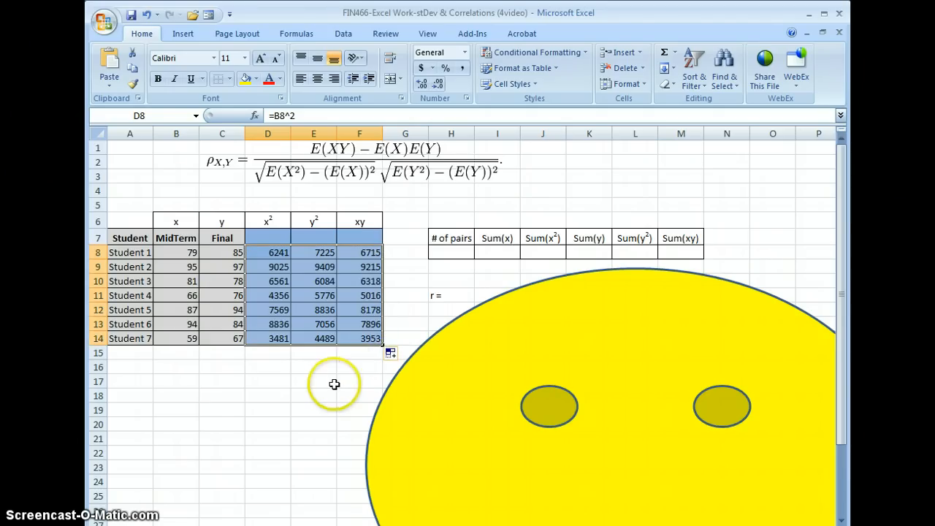
pyautogui.click(273, 324)
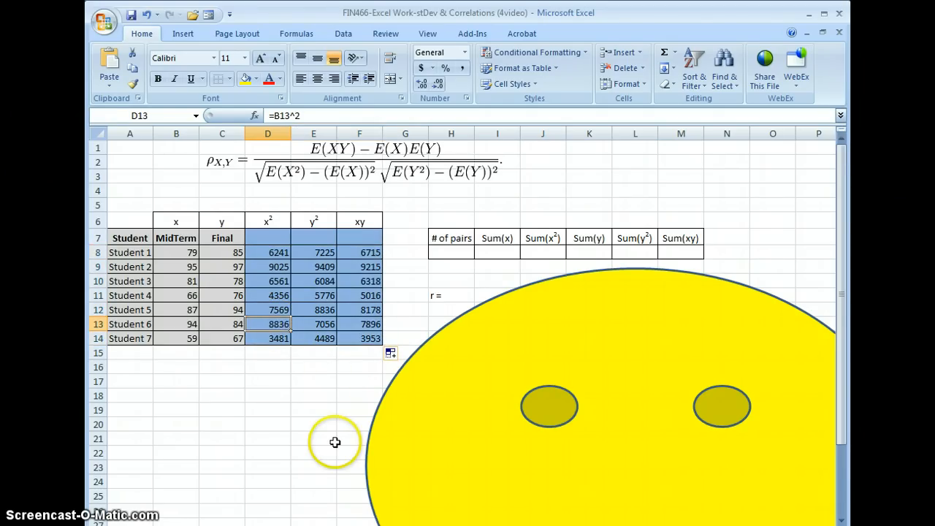
pyautogui.press('F2')
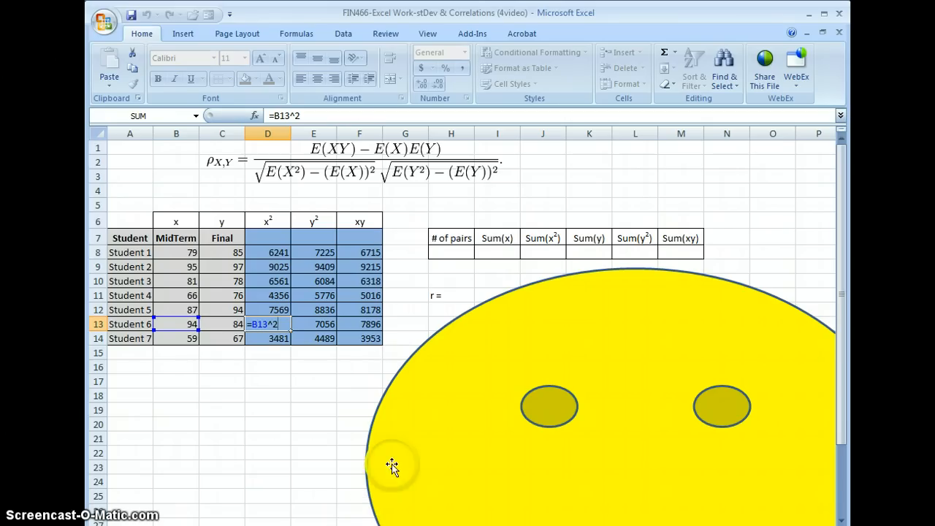
pyautogui.press('Escape')
pyautogui.click(356, 337)
pyautogui.doubleClick(358, 337)
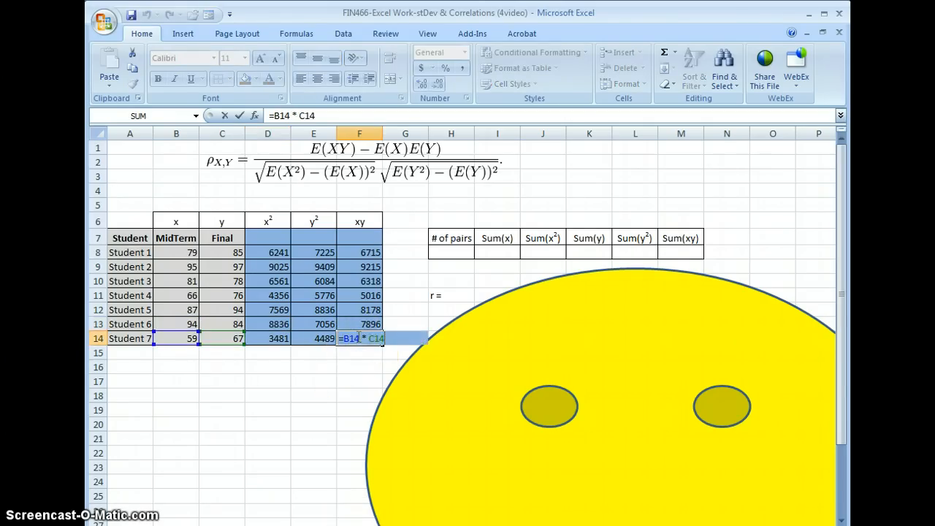
pyautogui.press('Escape')
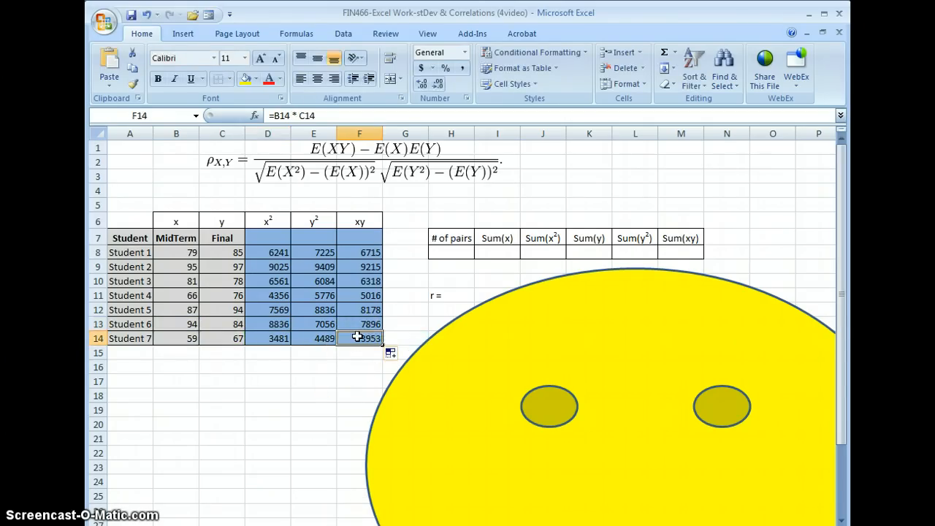
pyautogui.click(332, 392)
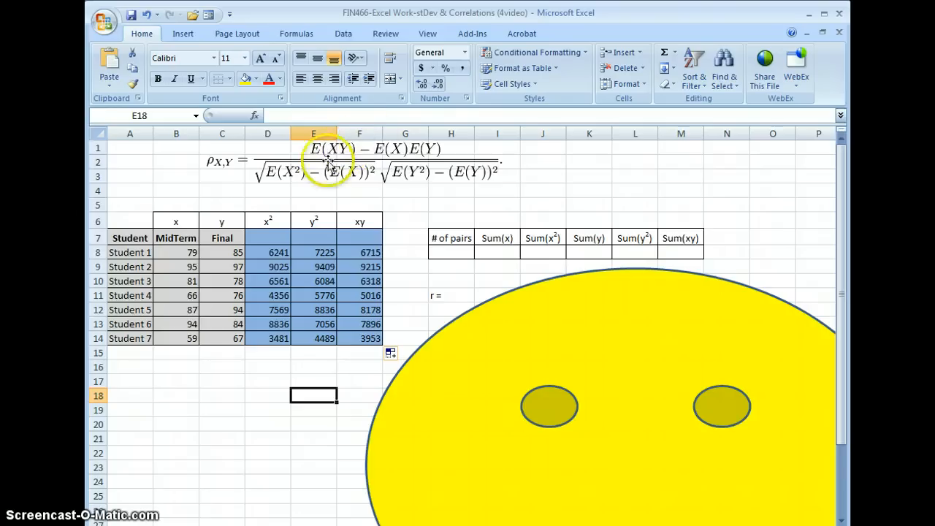
# Enter =COUNT(B8:B14) in H8 to calculate the number of pairs
pyautogui.click(444, 252)
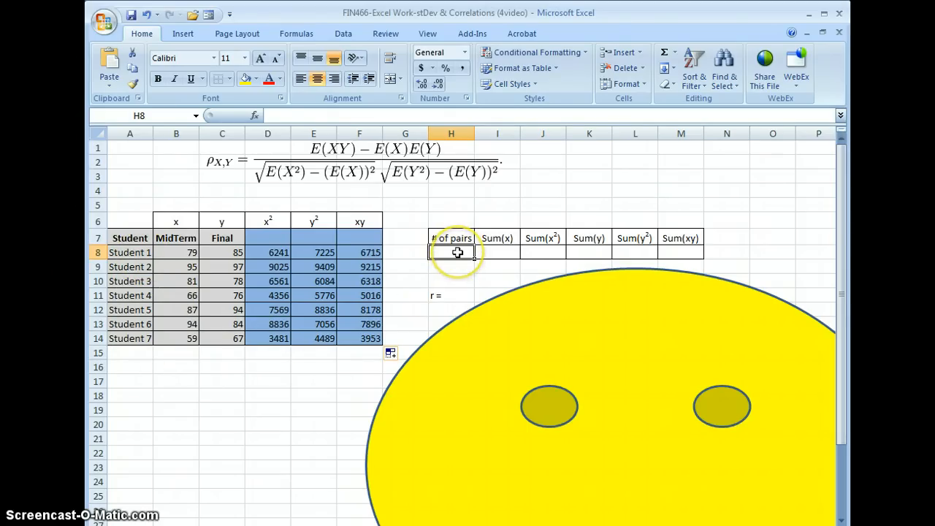
pyautogui.write('=')
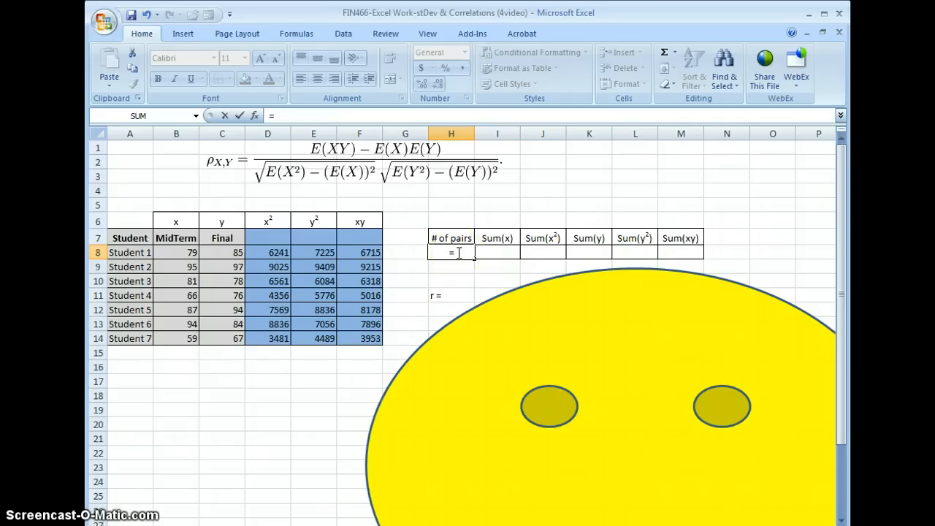
pyautogui.write('count(')
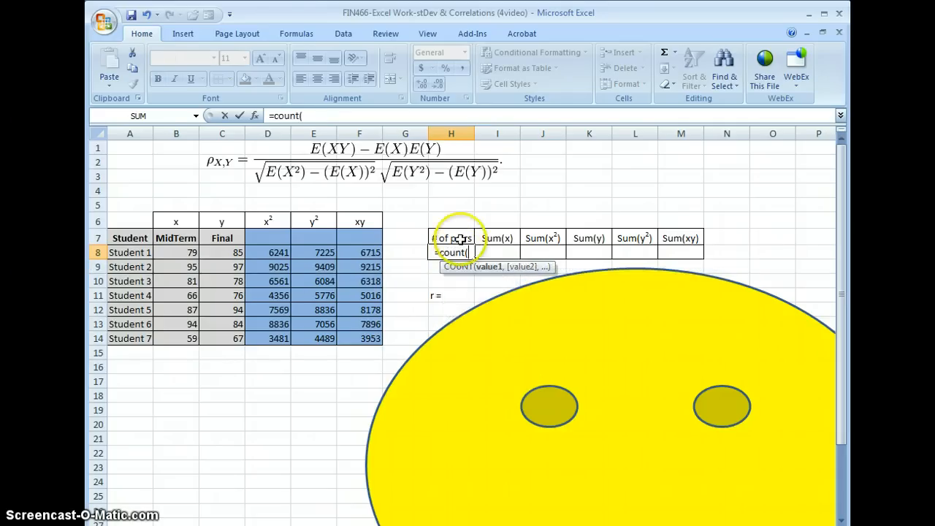
pyautogui.moveTo(187, 253); pyautogui.dragTo(192, 339)
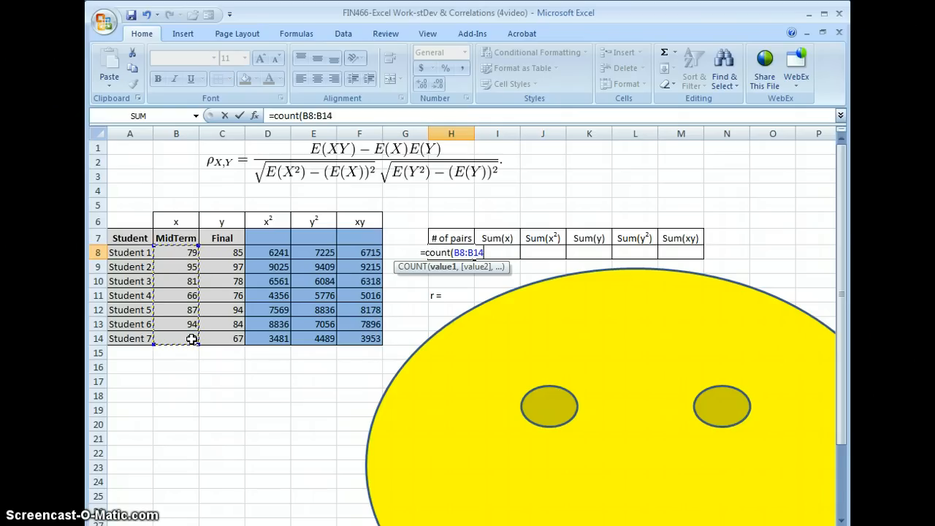
pyautogui.write(')')
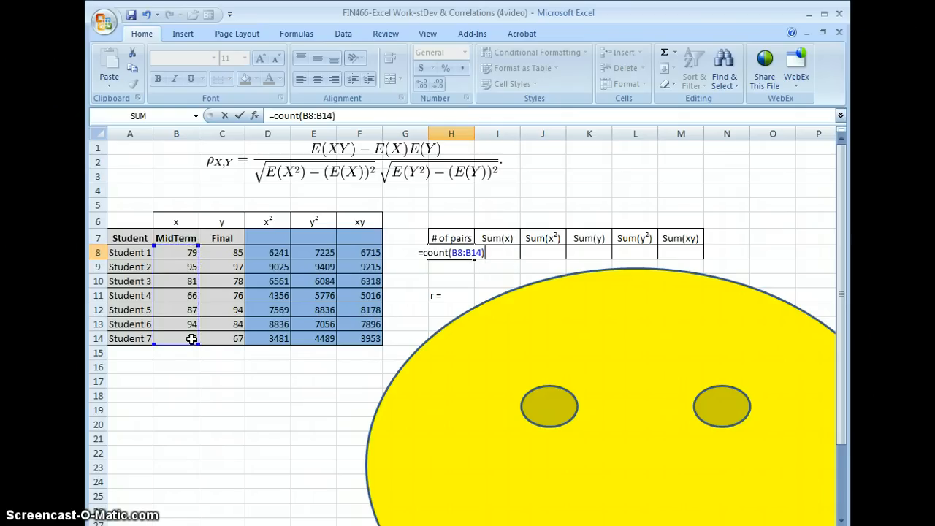
pyautogui.click(239, 116)
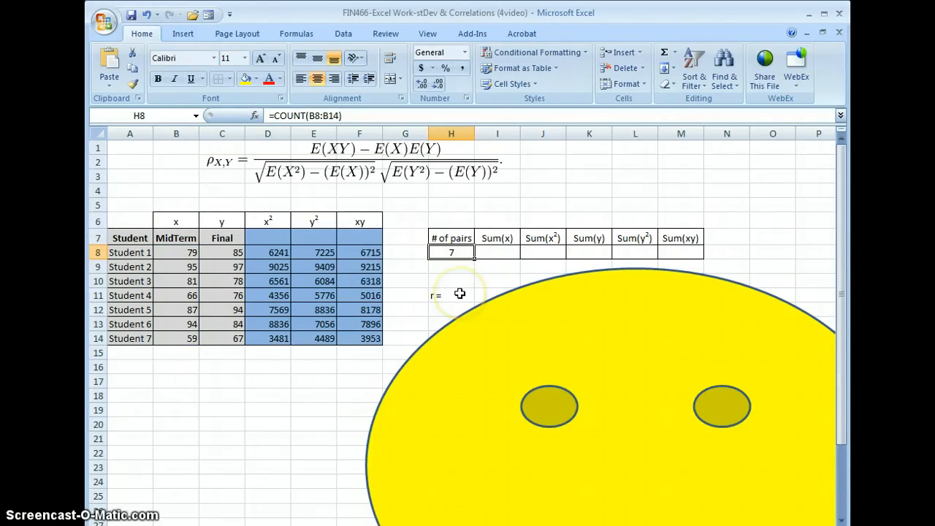
# Enter =SUM(B8:B14) in I8 to total the midterm scores under Sum(x)
pyautogui.click(497, 253)
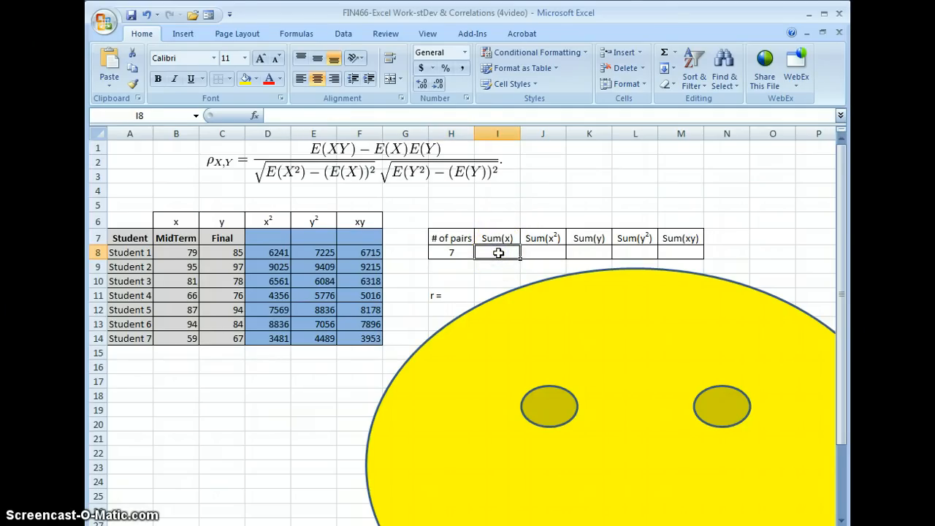
pyautogui.write('=sum(')
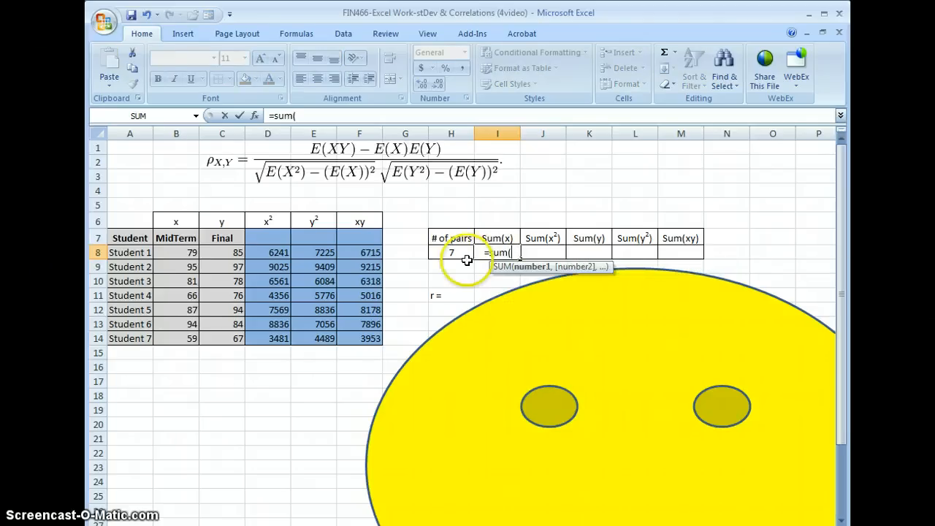
pyautogui.click(182, 251)
pyautogui.moveTo(182, 252); pyautogui.dragTo(179, 337)
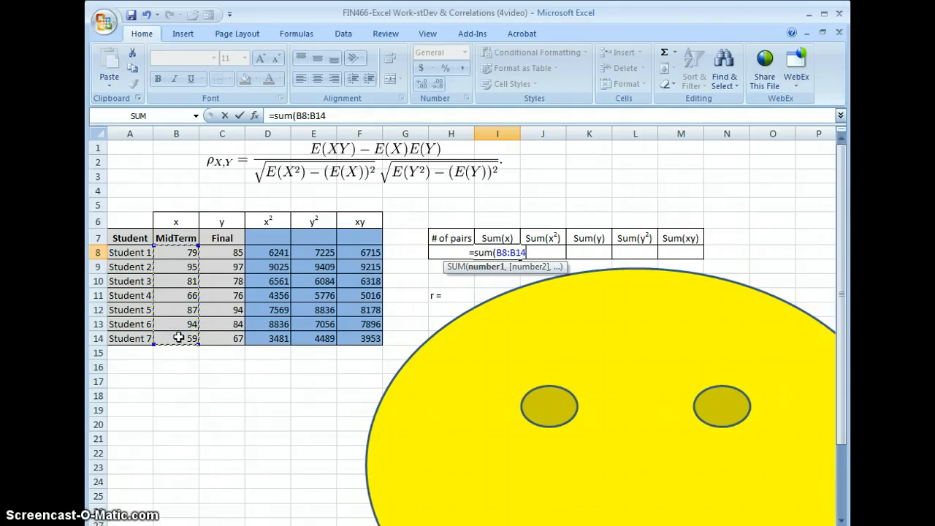
pyautogui.write(')')
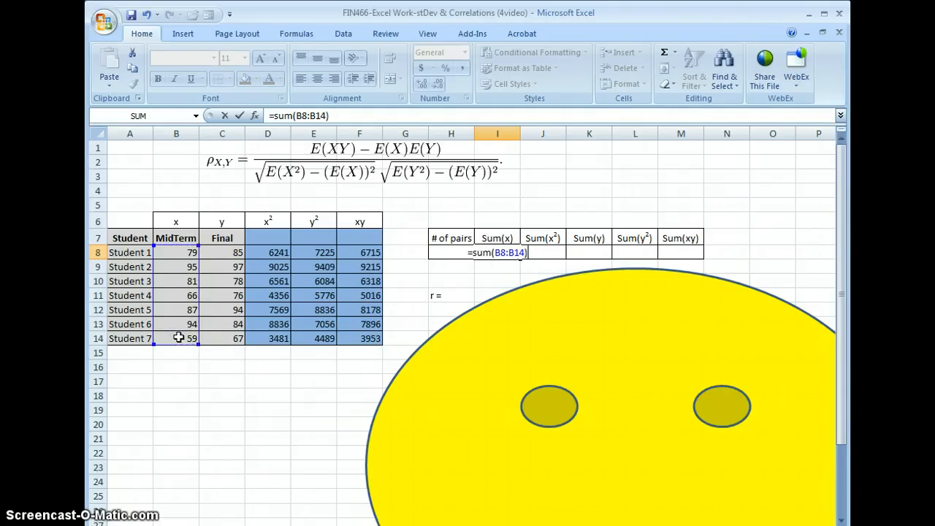
pyautogui.click(240, 115)
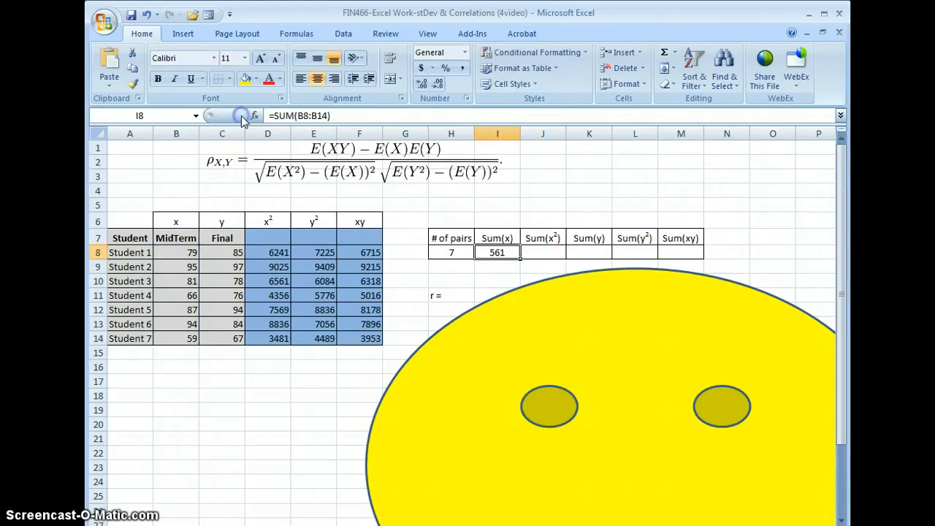
# Enter =SUM(C8:C14) in K8 to total the final exam scores under Sum(y)
pyautogui.click(595, 249)
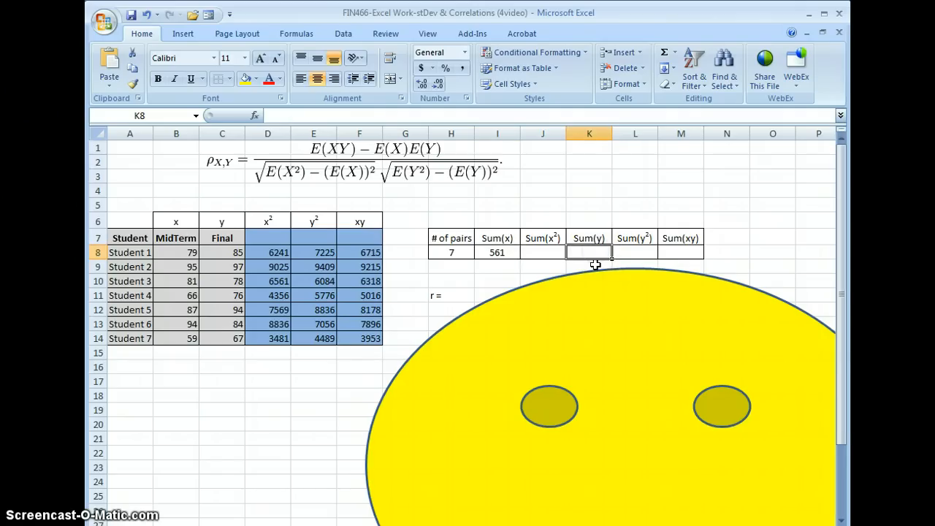
pyautogui.click(597, 252)
pyautogui.write('=sum(')
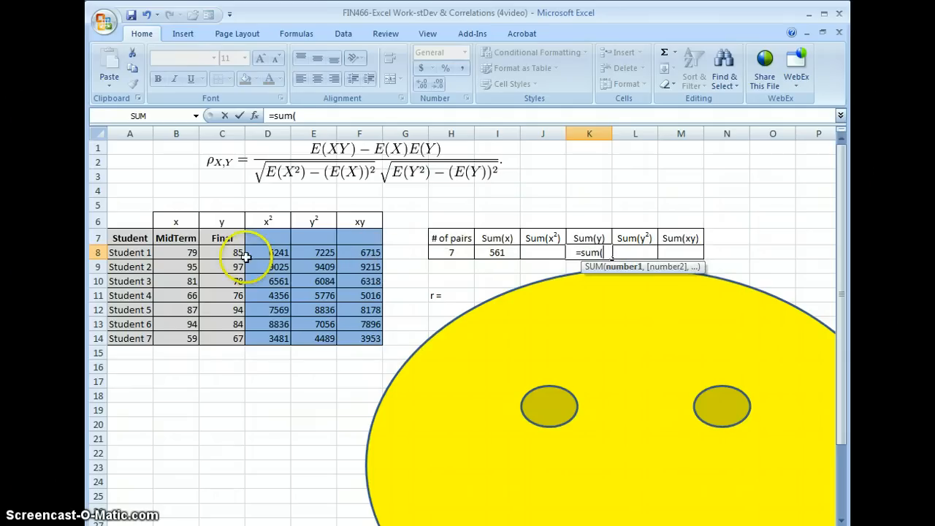
pyautogui.moveTo(241, 253); pyautogui.dragTo(223, 341)
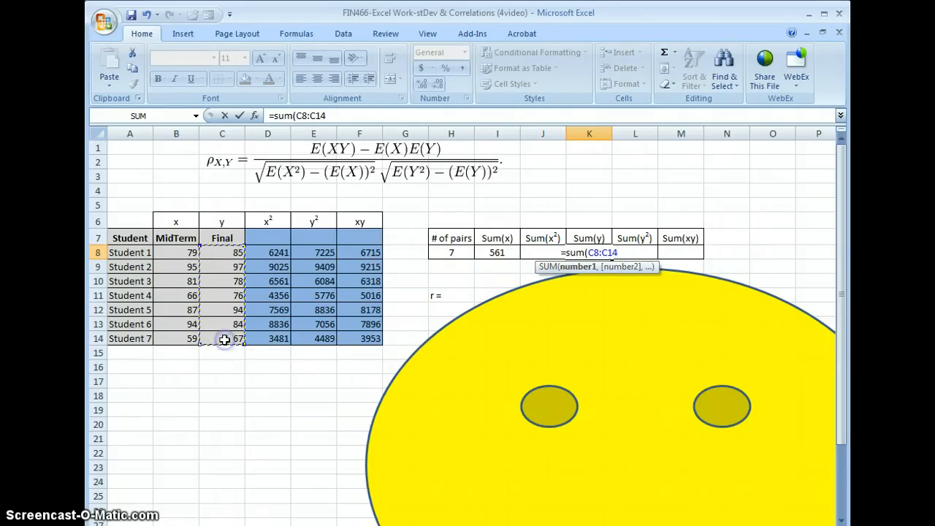
pyautogui.write(')')
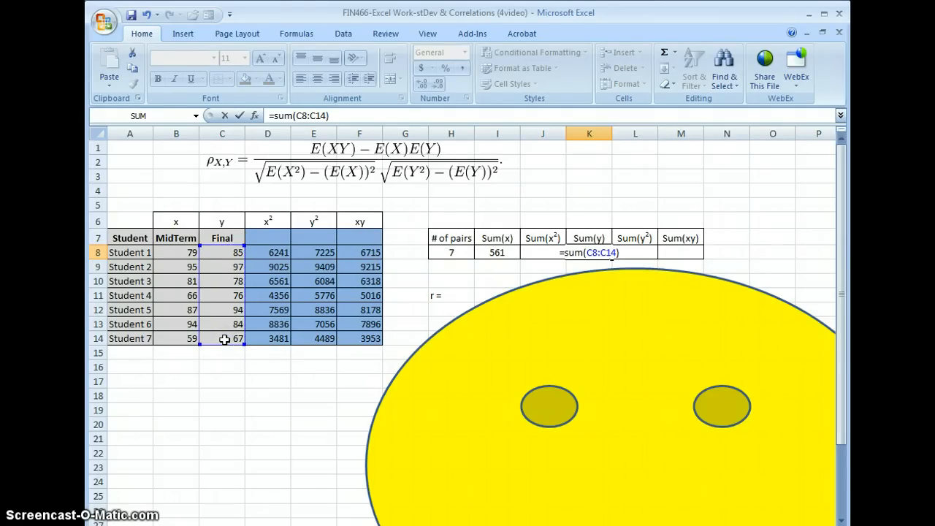
pyautogui.click(238, 116)
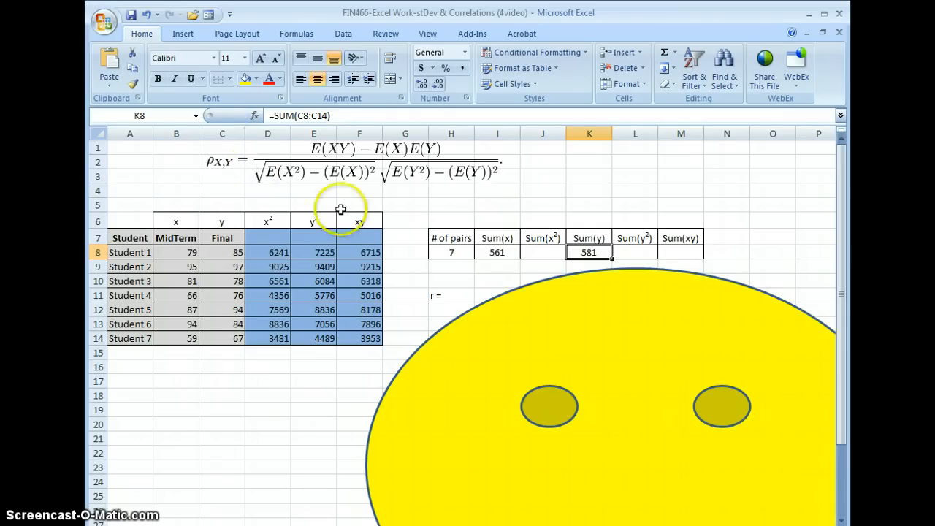
# Enter =SUM(D8:D14) in J8 to total the squared midterm scores under Sum(x²)
pyautogui.click(550, 253)
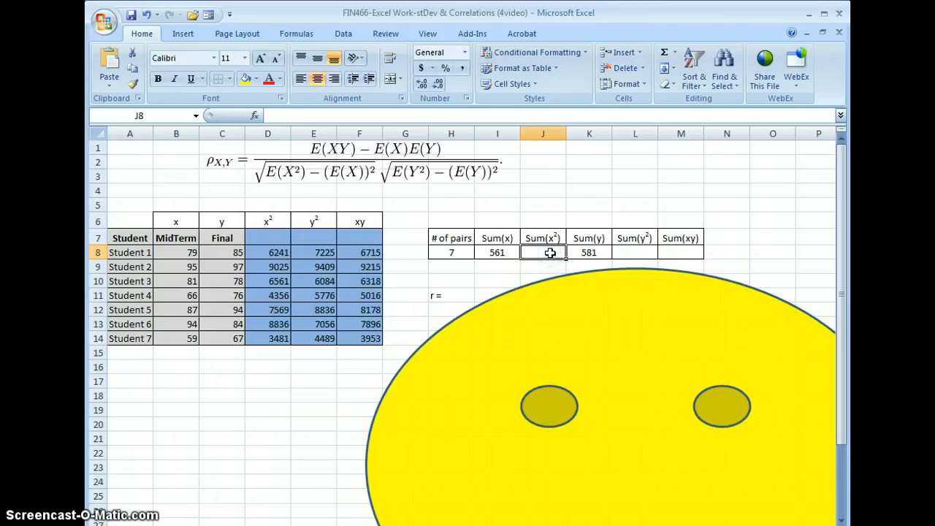
pyautogui.write('=sum(')
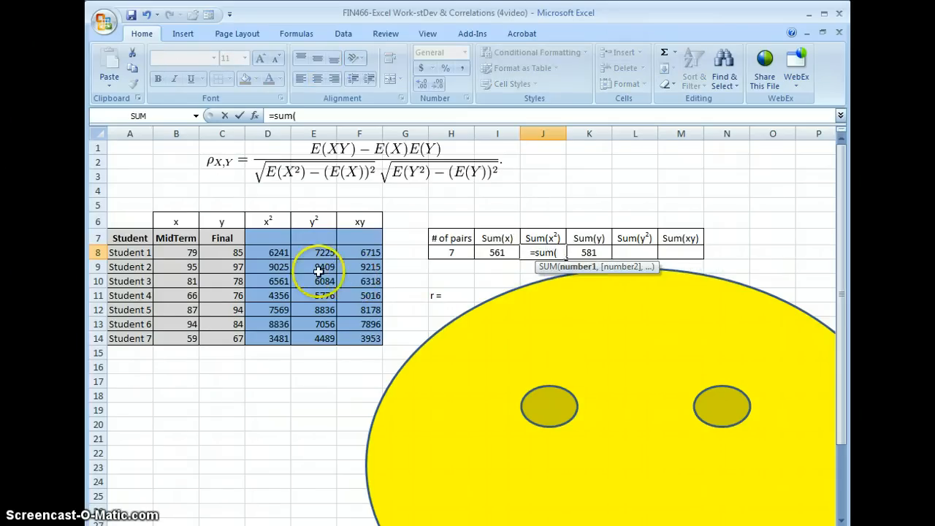
pyautogui.moveTo(283, 254); pyautogui.dragTo(274, 339)
pyautogui.write(')')
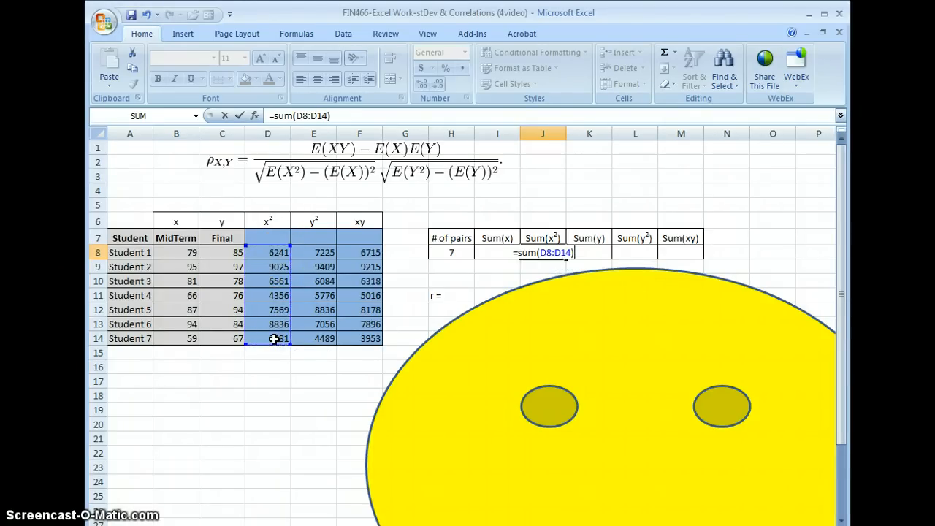
pyautogui.click(239, 115)
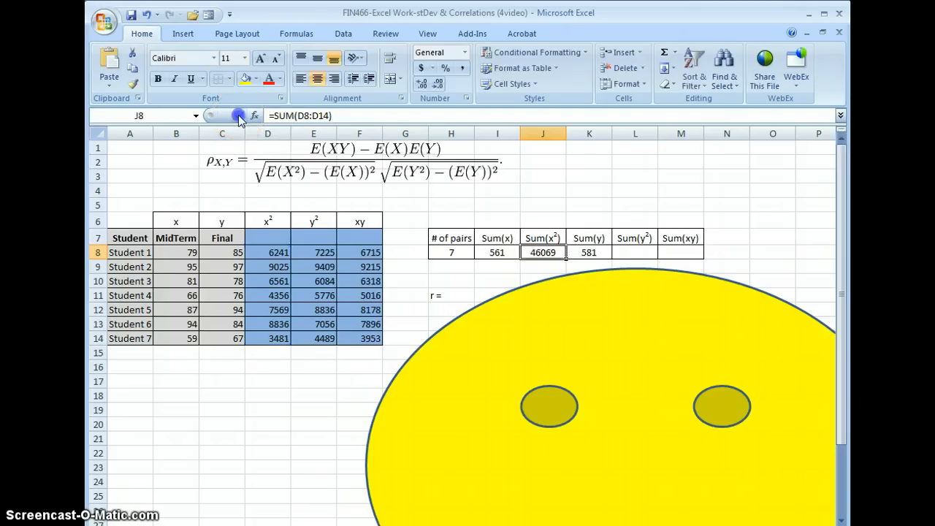
# Enter =SUM(E8:E14) in L8 to total the squared final exam scores under Sum(y²)
pyautogui.click(650, 253)
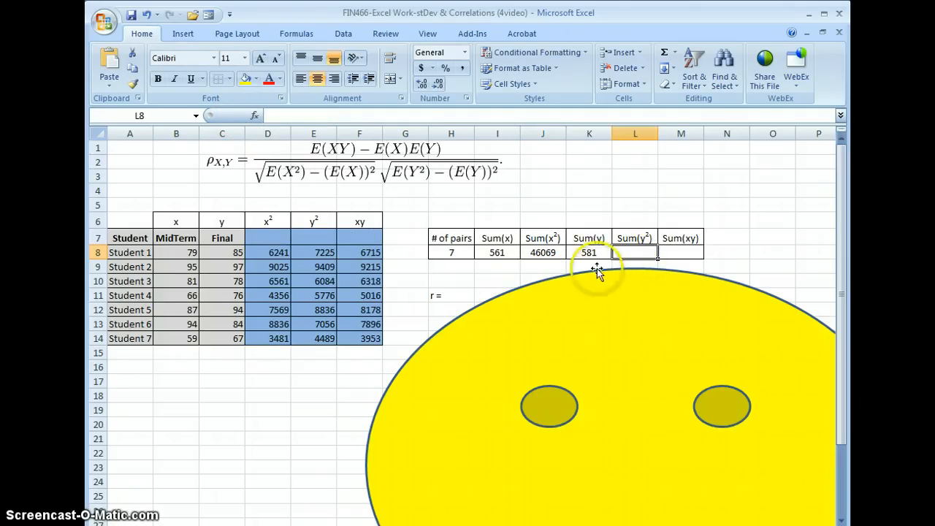
pyautogui.write('=sum(')
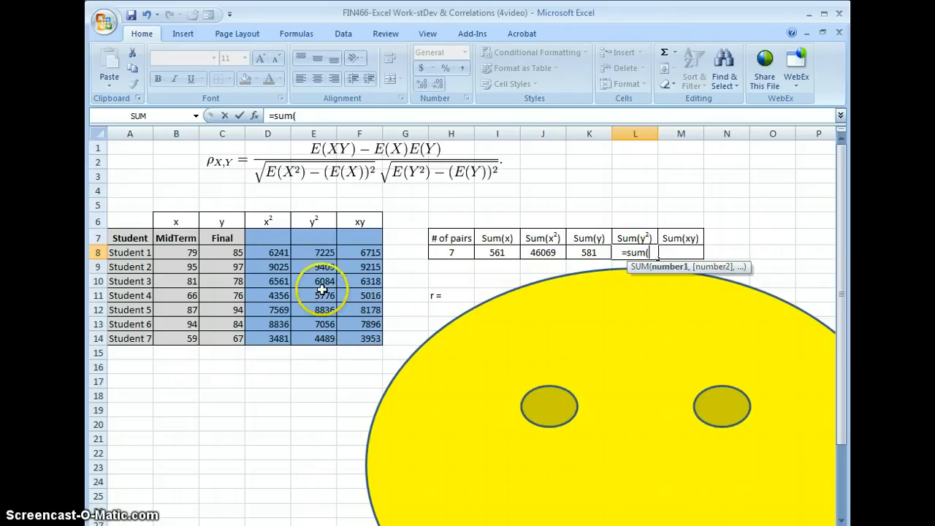
pyautogui.moveTo(321, 251); pyautogui.dragTo(318, 338)
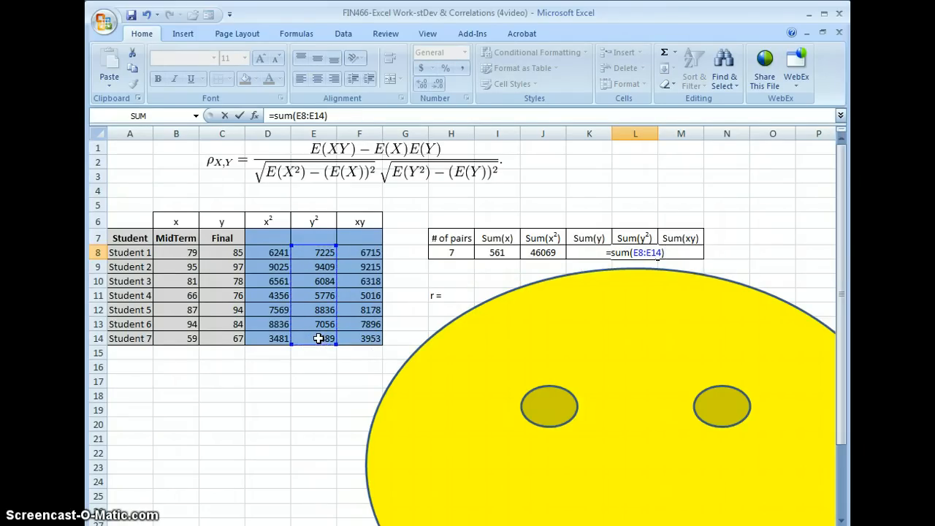
pyautogui.click(240, 115)
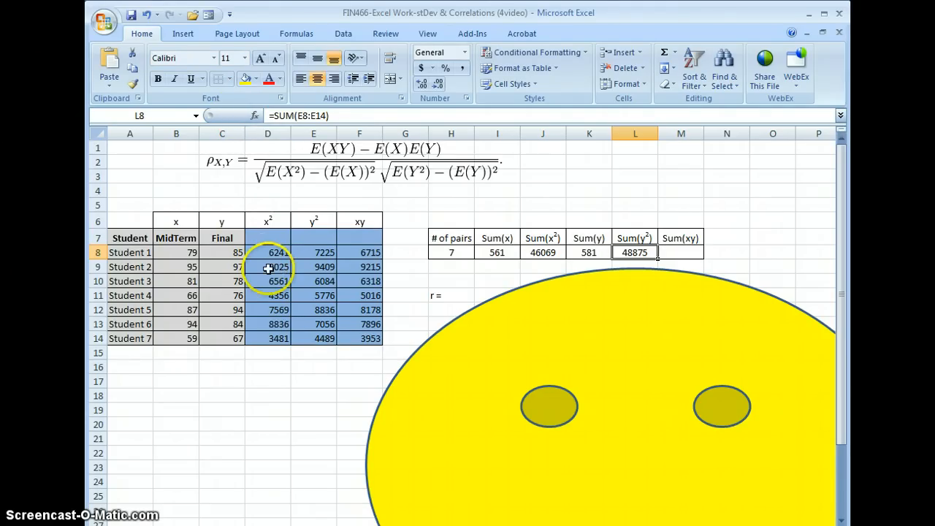
# Enter =SUM(F8:F14) in M8 to total the midterm–final products under Sum(xy)
pyautogui.click(687, 251)
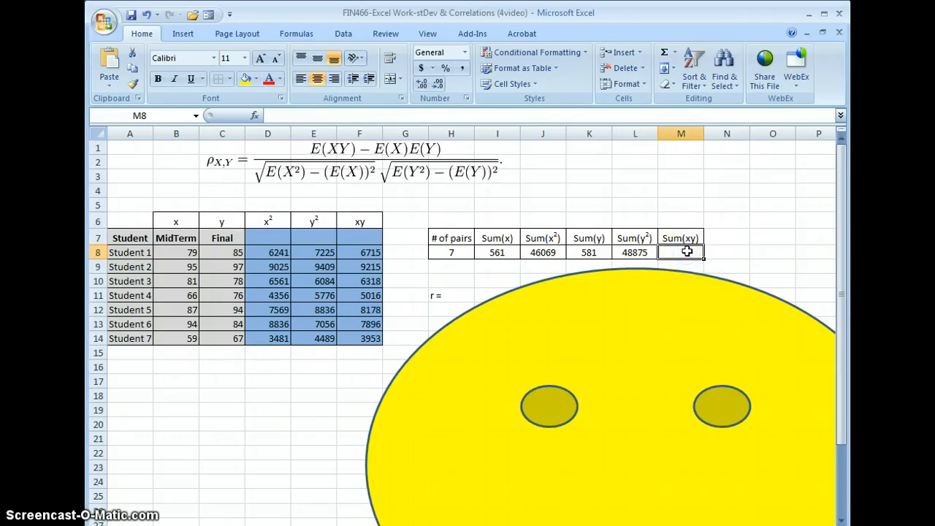
pyautogui.write('=')
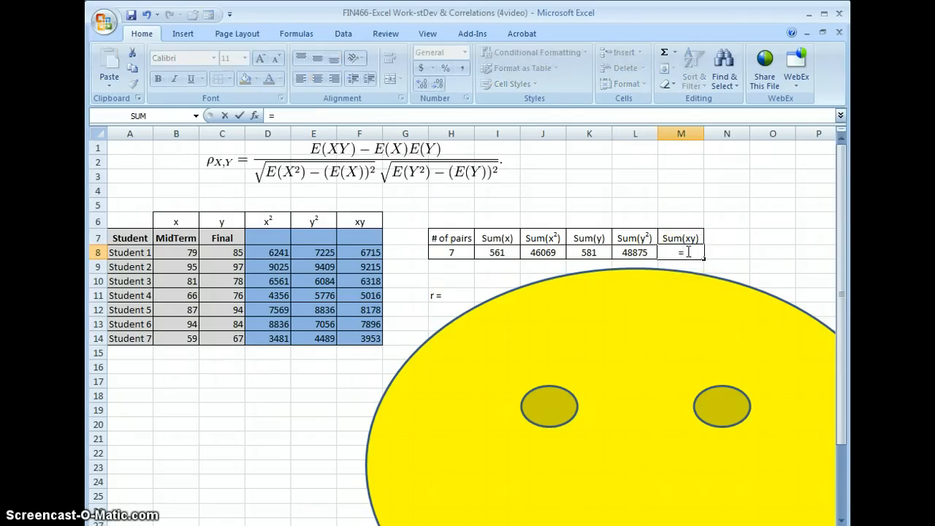
pyautogui.write('sum(')
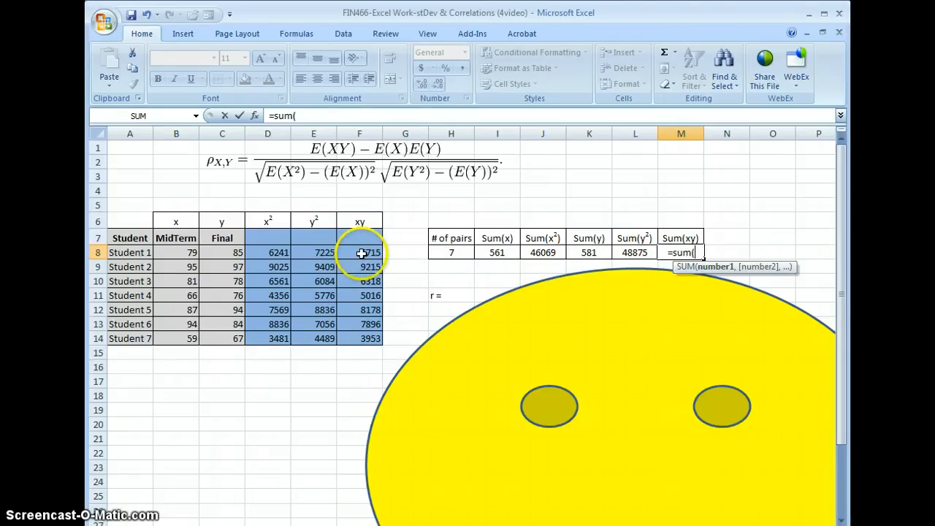
pyautogui.moveTo(364, 253); pyautogui.dragTo(366, 337)
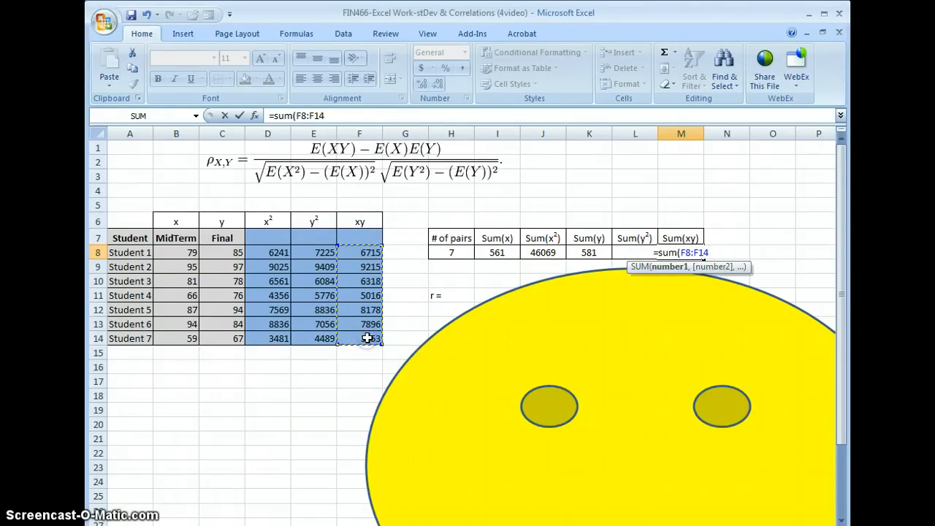
pyautogui.write(')')
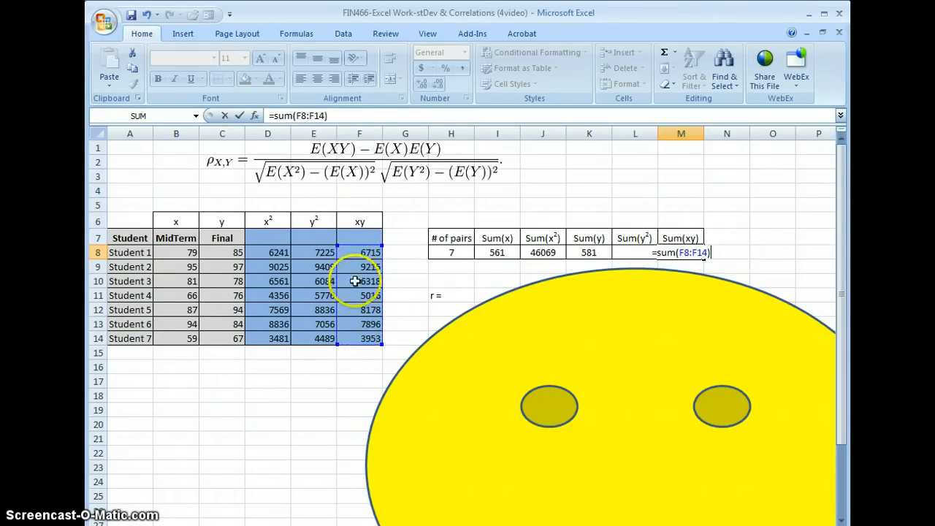
pyautogui.click(239, 115)
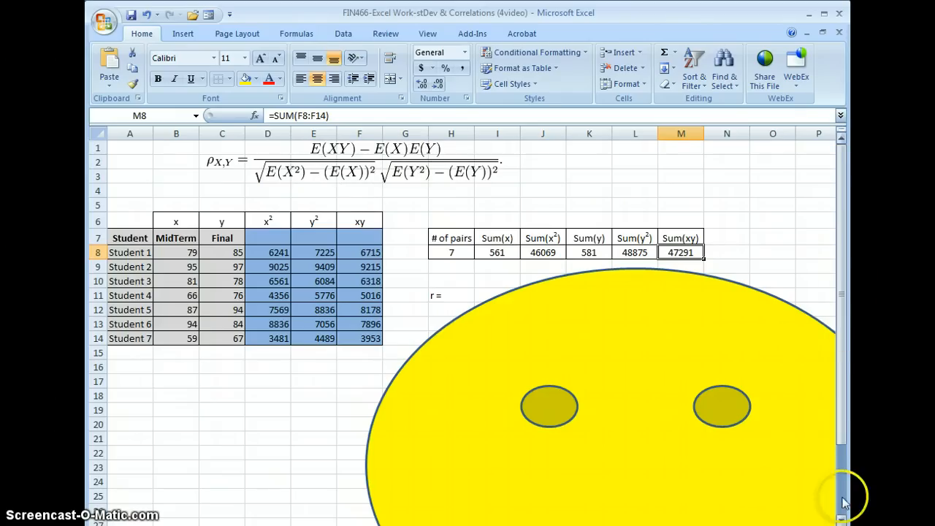
# Move the correlation formula picture below the score table, to about rows 16 to 18
pyautogui.hscroll(2, 467, 329)
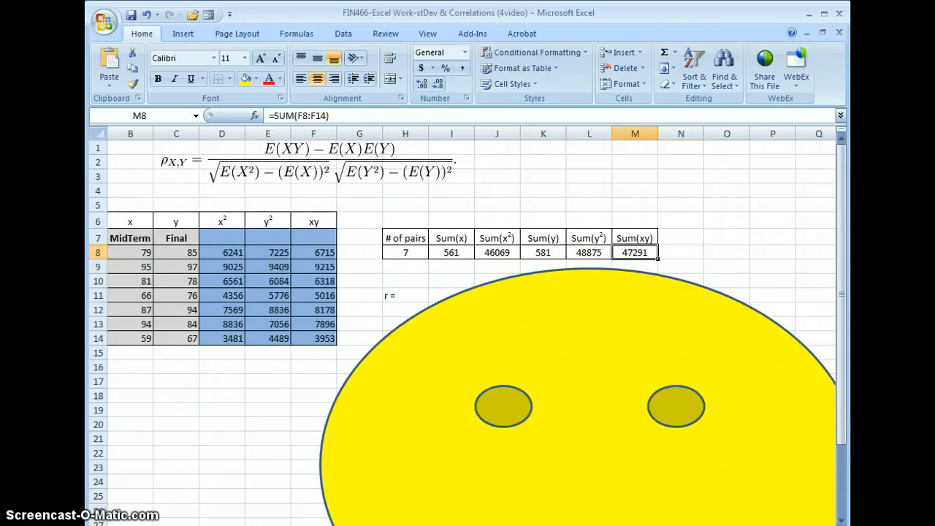
pyautogui.moveTo(838, 384); pyautogui.dragTo(840, 354)
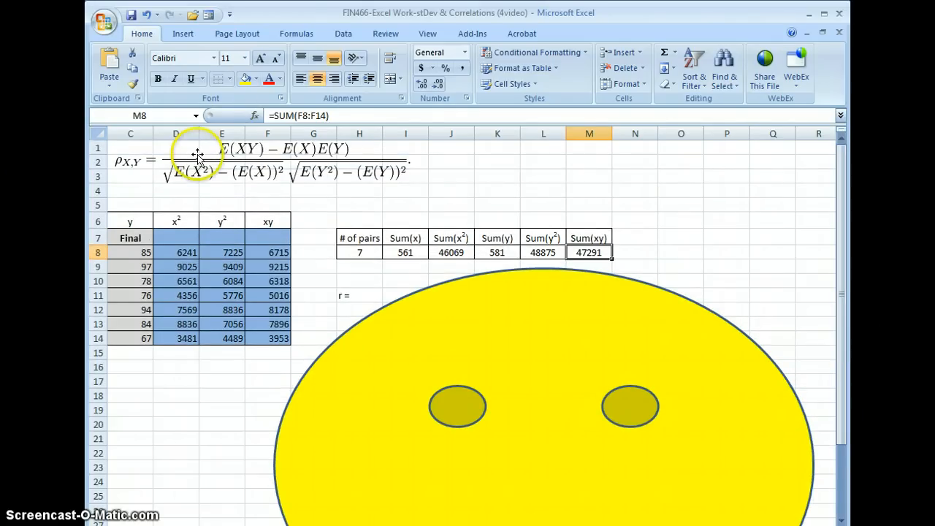
pyautogui.moveTo(195, 148); pyautogui.dragTo(173, 375)
pyautogui.moveTo(837, 380); pyautogui.dragTo(847, 445)
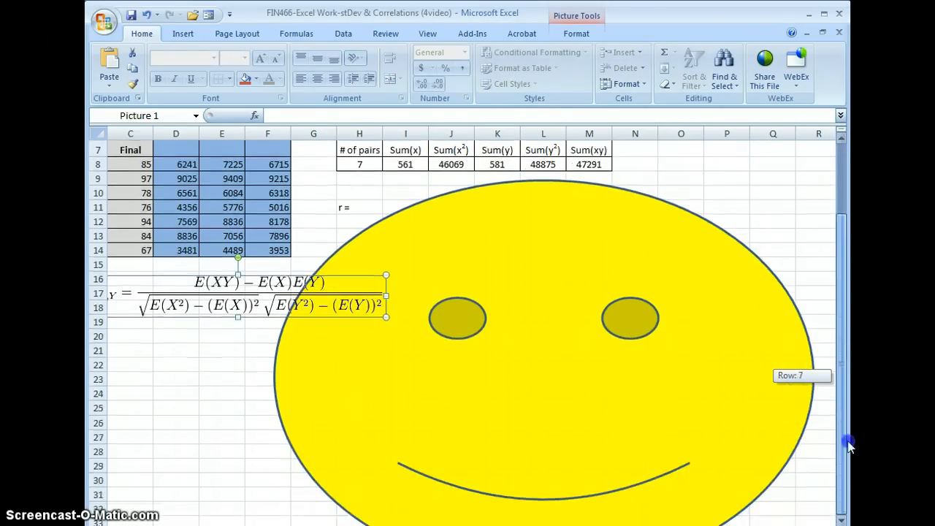
pyautogui.moveTo(841, 376); pyautogui.dragTo(841, 375)
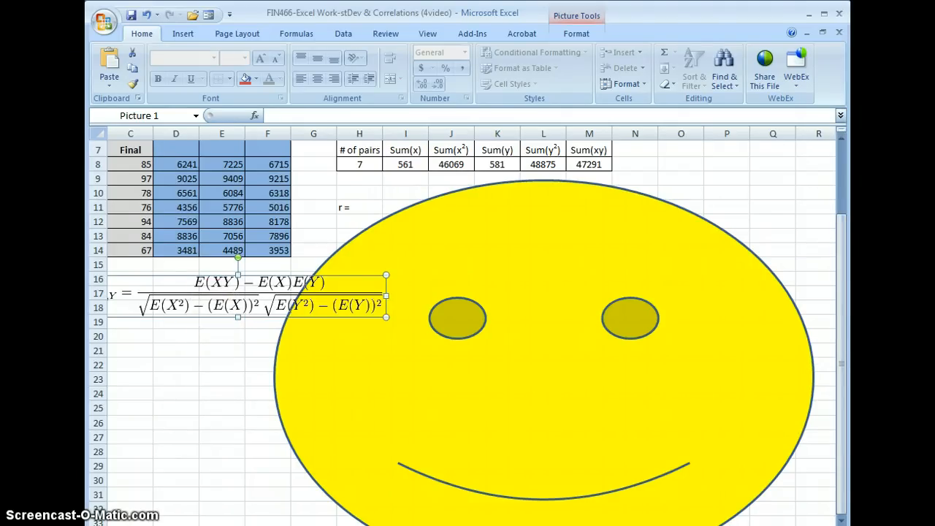
# Move the smiley face shape down to about row 18 to uncover the first part of the r calculation
pyautogui.click(518, 364)
pyautogui.moveTo(530, 341); pyautogui.dragTo(535, 464)
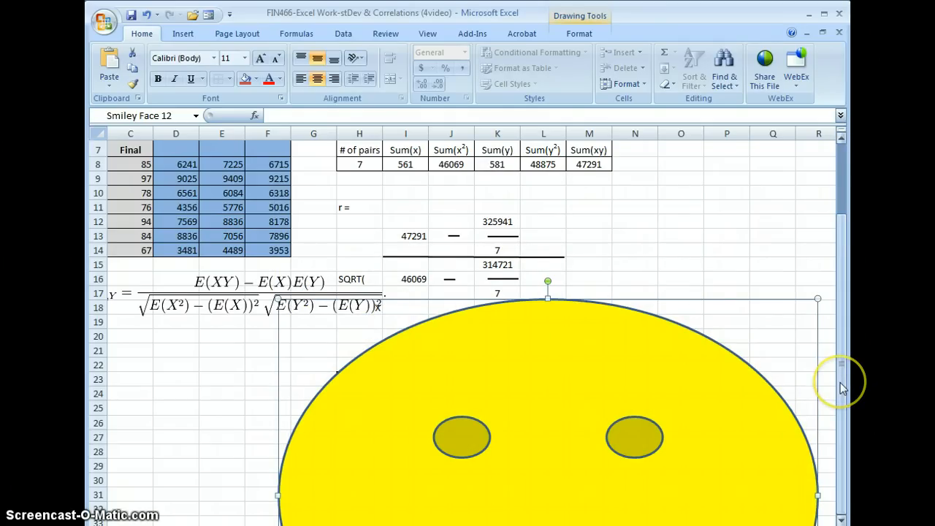
pyautogui.click(815, 250)
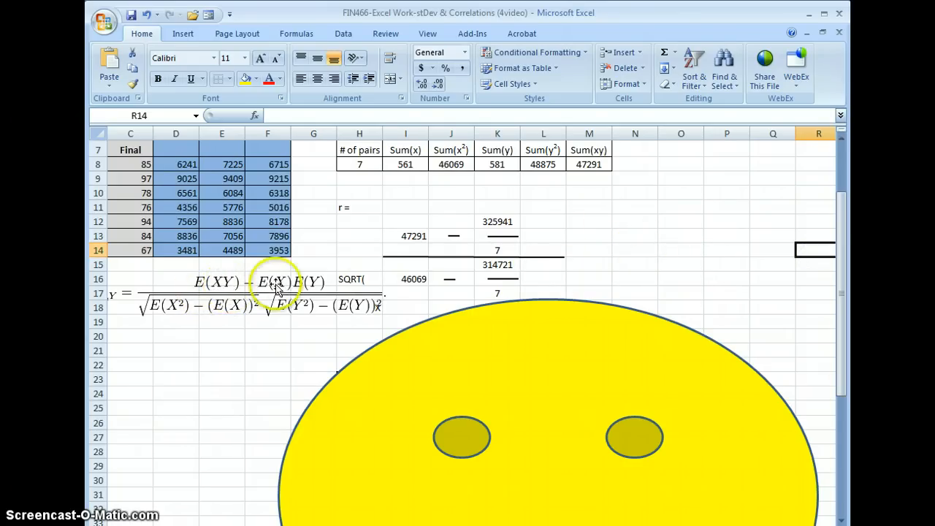
# Examine the formulas behind the numerator (I13, K12, K14) and the x part of the denominator (I16, K15, K17), tracing them to the row 8 sums
pyautogui.click(601, 165)
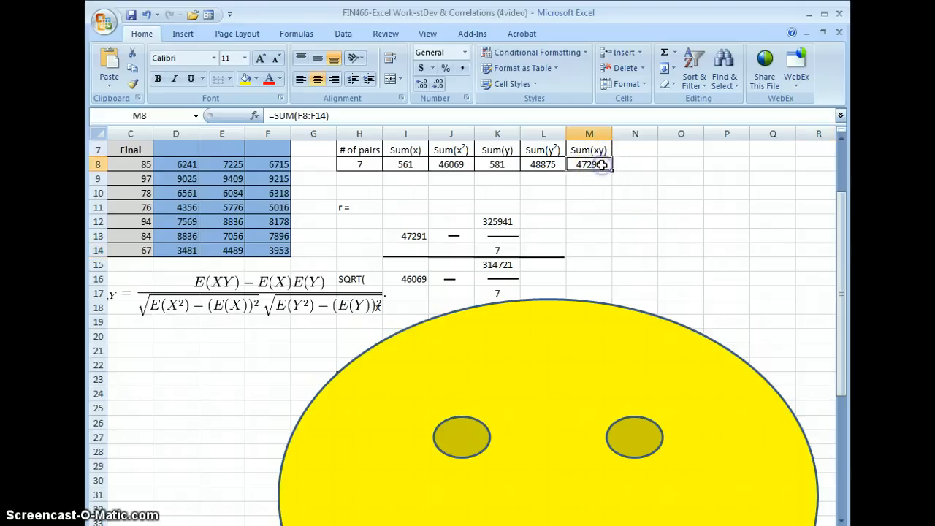
pyautogui.click(415, 236)
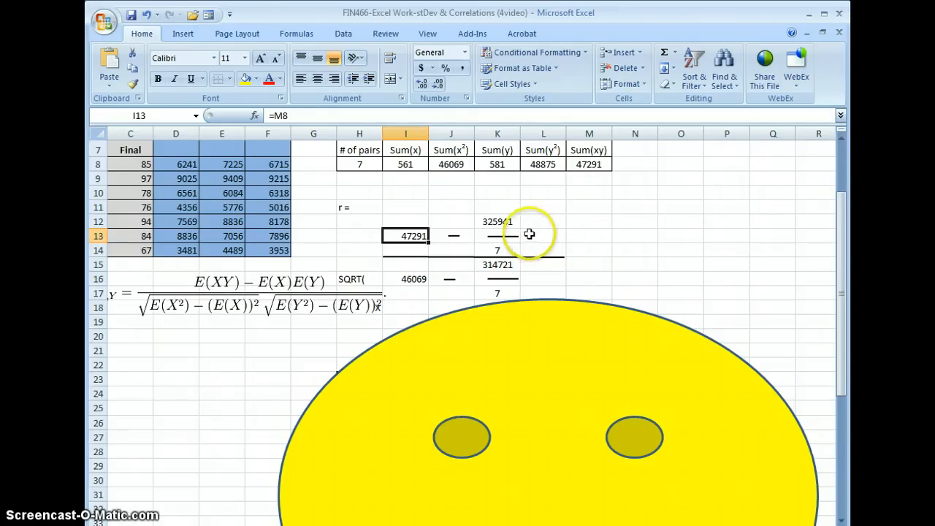
pyautogui.click(509, 221)
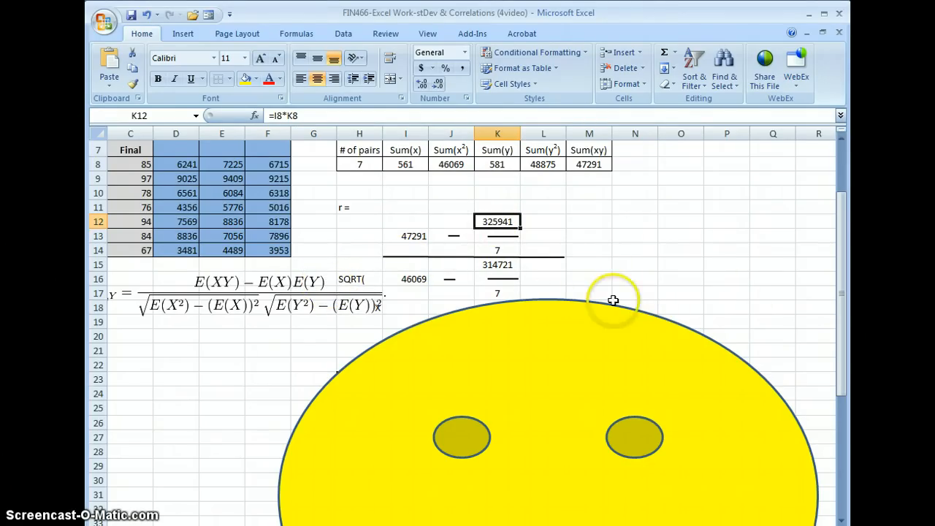
pyautogui.click(499, 251)
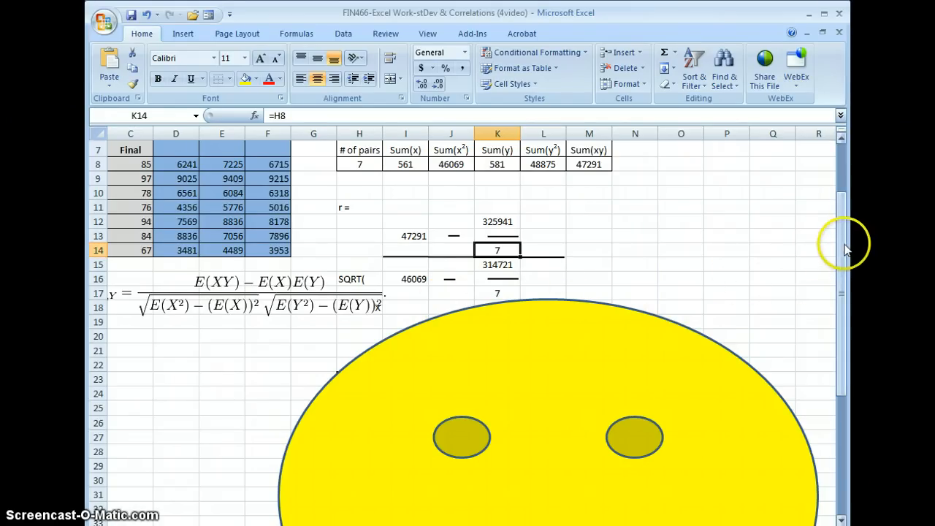
pyautogui.moveTo(842, 248); pyautogui.dragTo(840, 270)
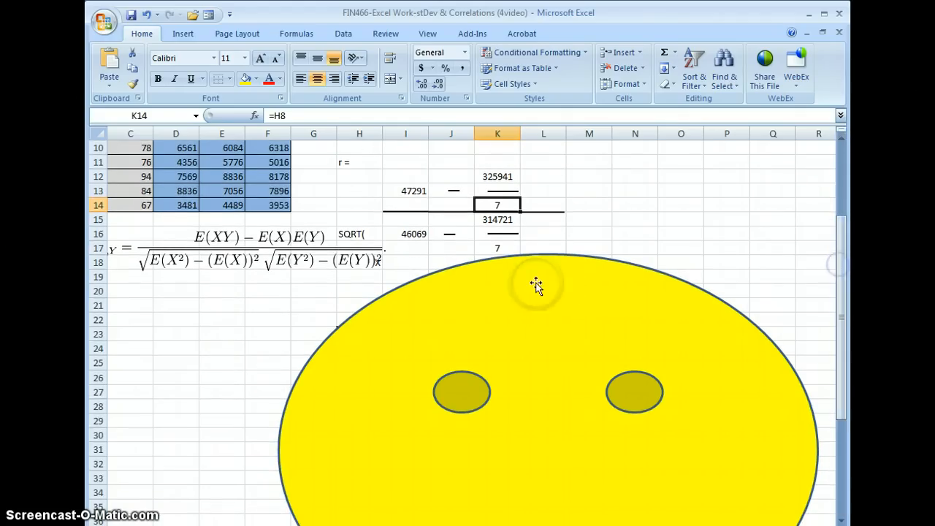
pyautogui.click(413, 234)
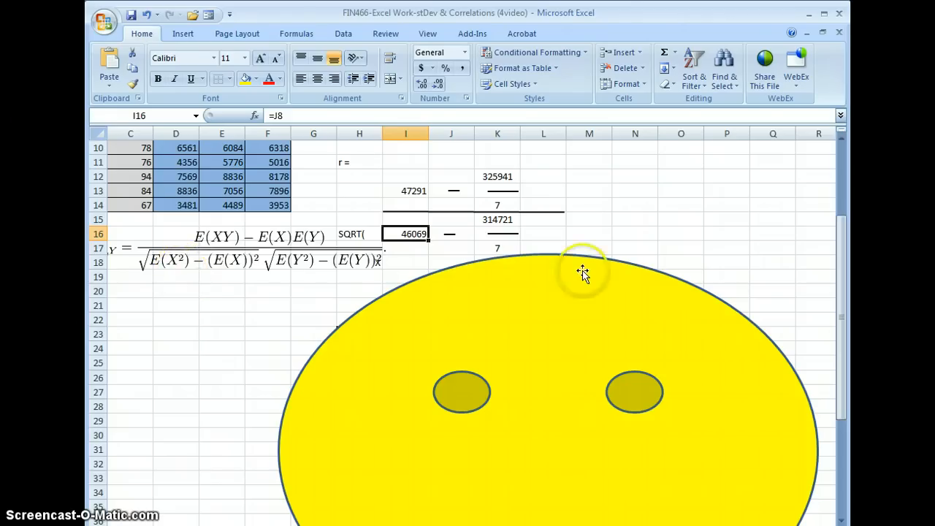
pyautogui.moveTo(841, 317); pyautogui.dragTo(830, 280)
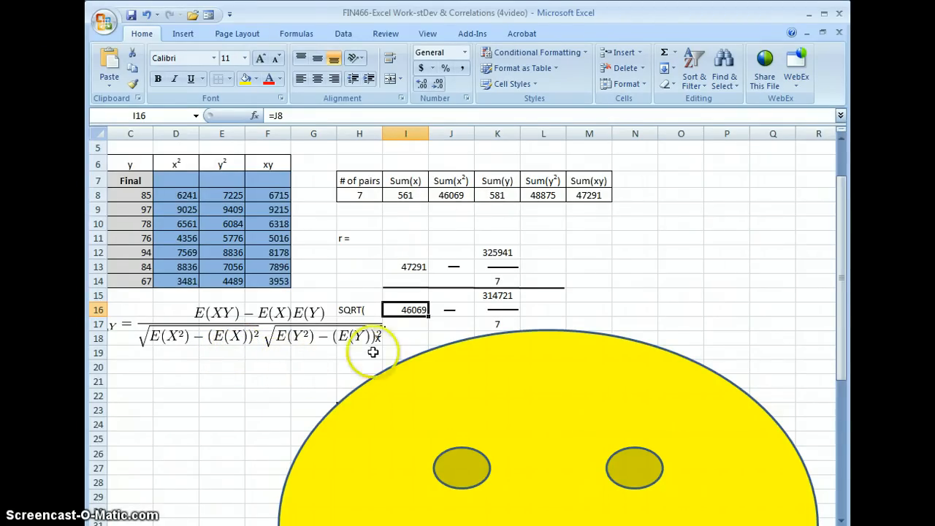
pyautogui.click(499, 296)
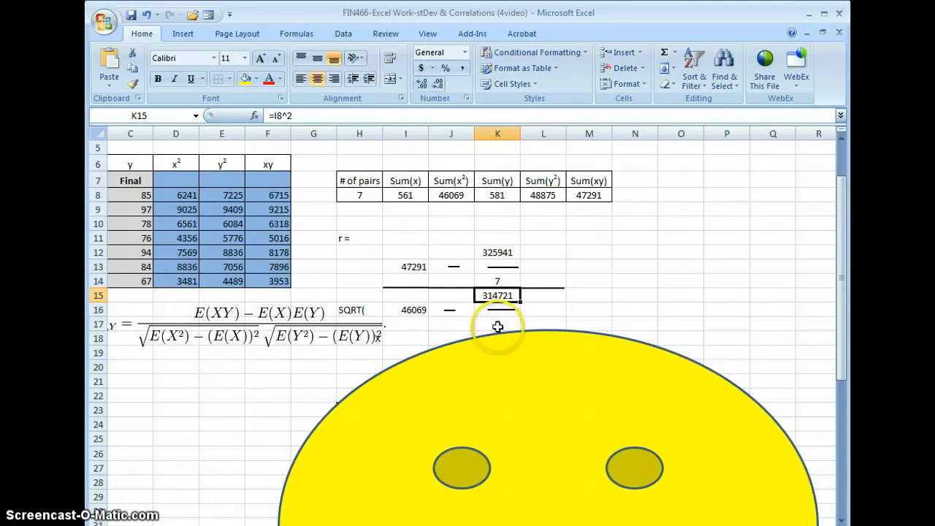
pyautogui.click(497, 324)
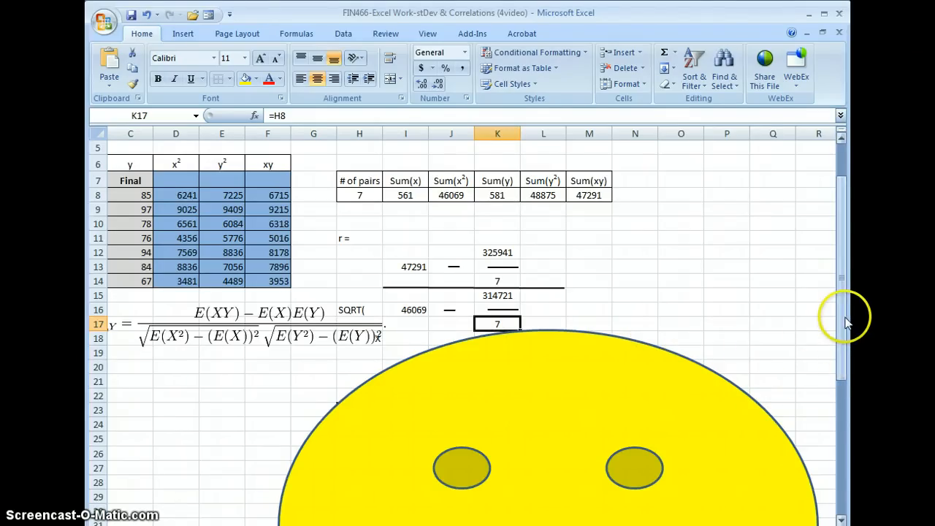
# Move the smiley face shape further down to about row 29 to uncover the rest of the denominator
pyautogui.moveTo(843, 315); pyautogui.dragTo(845, 325)
pyautogui.moveTo(580, 358); pyautogui.dragTo(578, 496)
pyautogui.moveTo(839, 287); pyautogui.dragTo(840, 319)
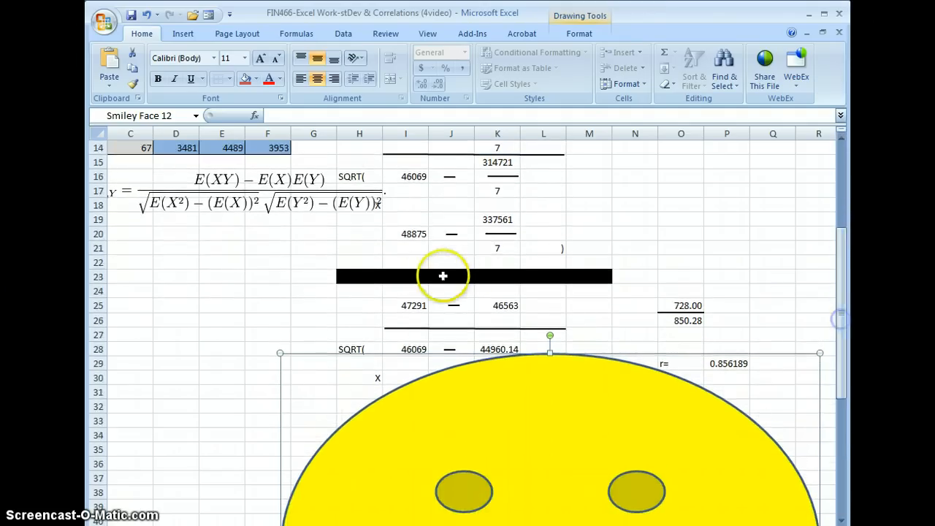
# Examine the formulas behind the y part of the denominator in I20, K19 and K21
pyautogui.click(420, 234)
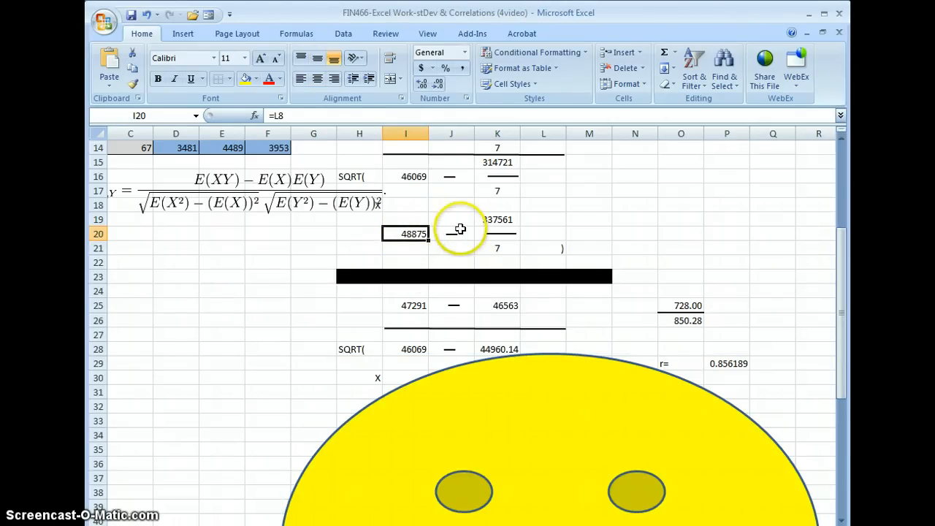
pyautogui.click(503, 221)
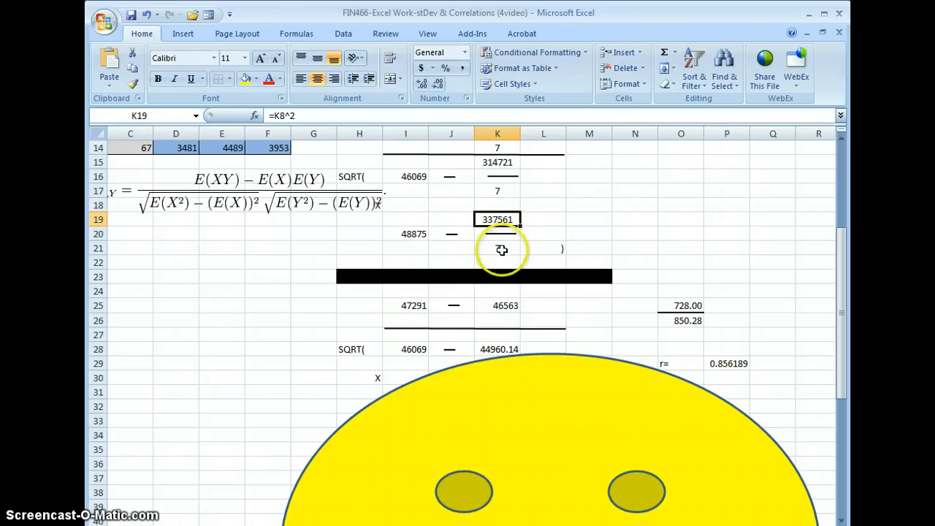
pyautogui.click(501, 249)
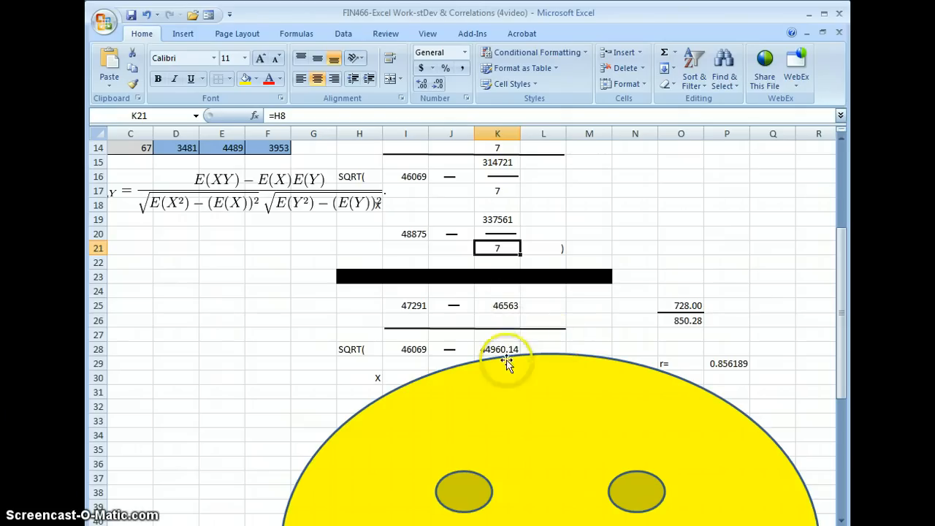
# Move the smiley face shape down to about row 35 and examine the formulas in I25, K25, I28, K28, I32 and K32
pyautogui.moveTo(581, 471); pyautogui.dragTo(589, 509)
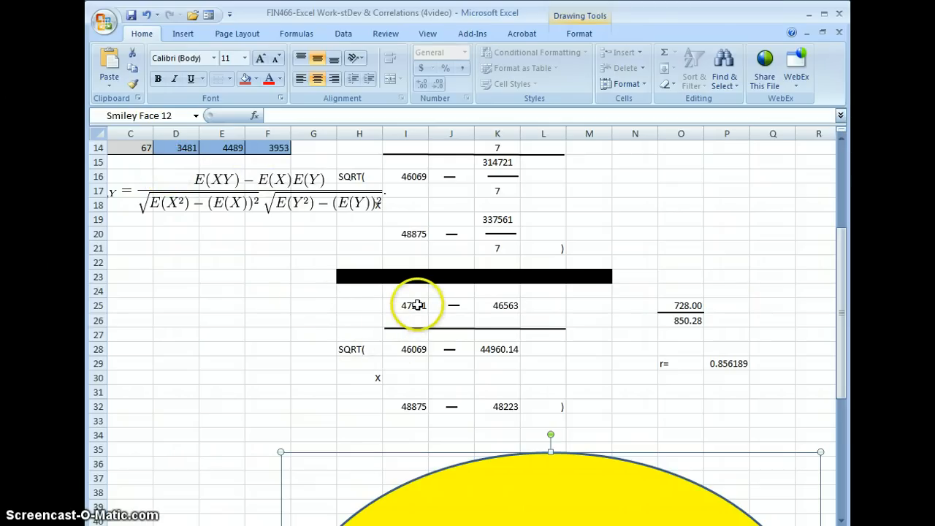
pyautogui.click(417, 305)
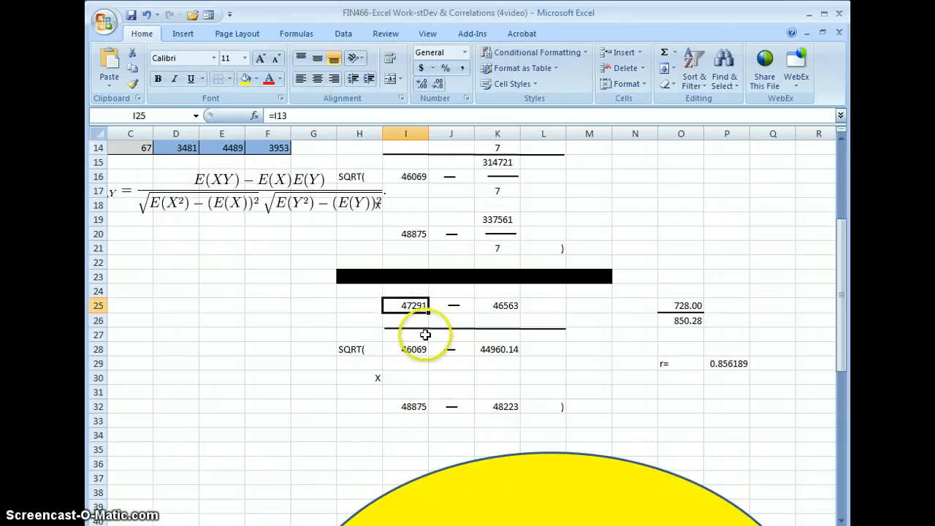
pyautogui.click(504, 310)
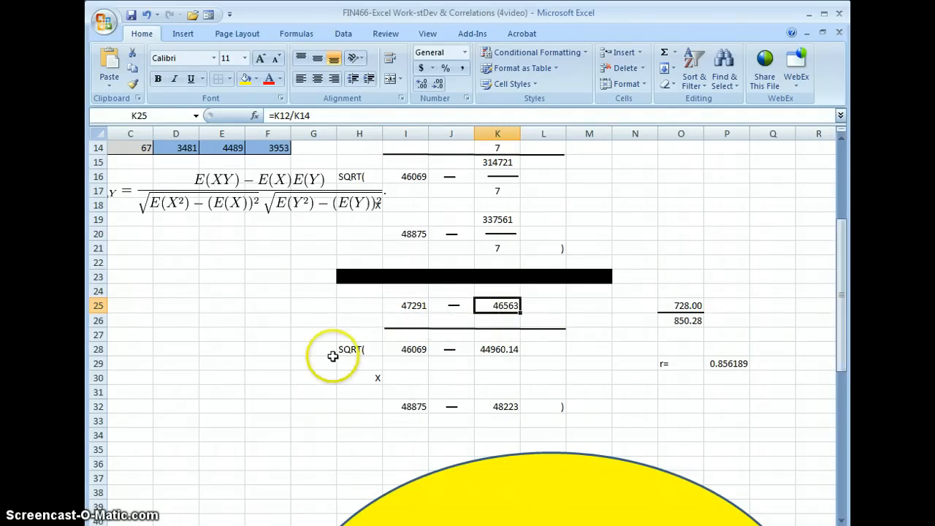
pyautogui.click(414, 350)
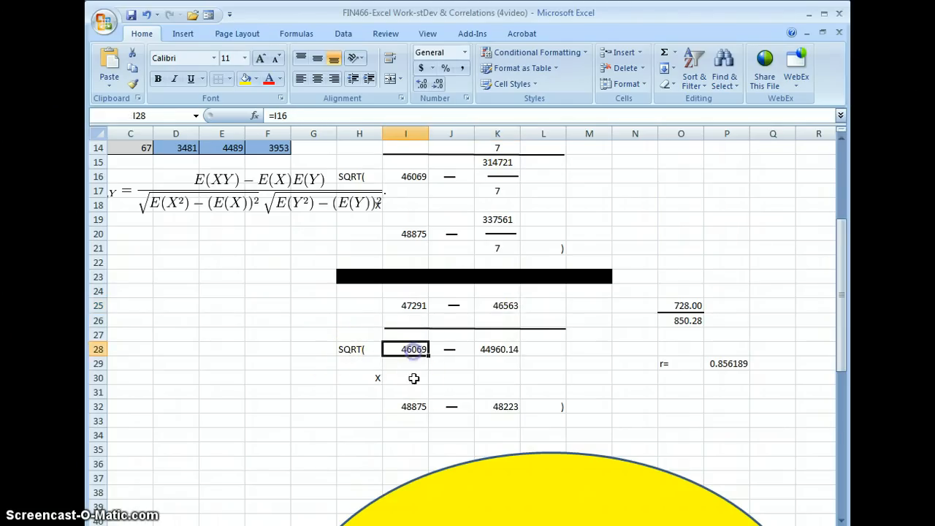
pyautogui.click(501, 350)
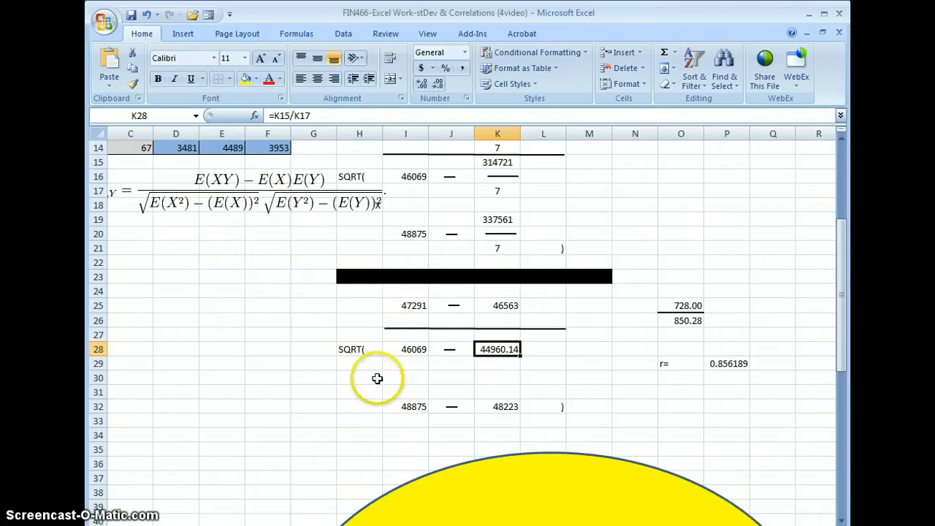
pyautogui.click(413, 414)
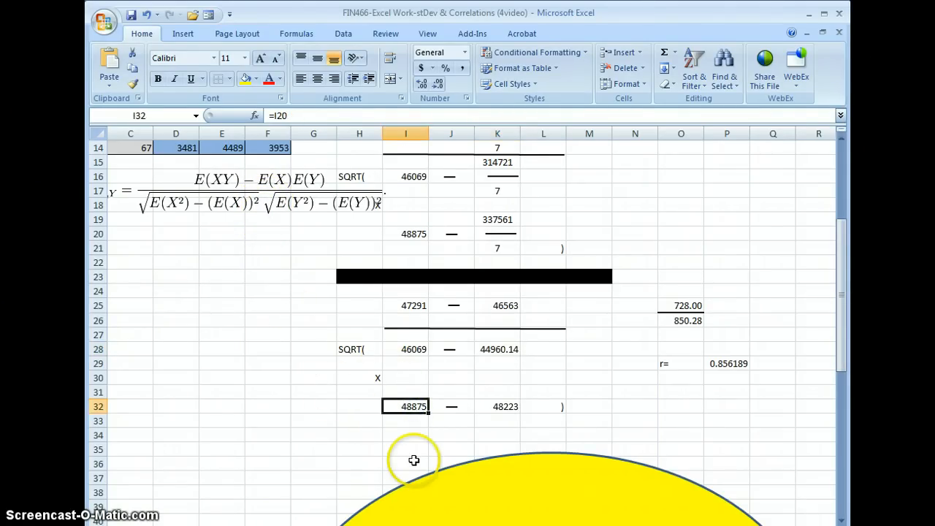
pyautogui.click(502, 408)
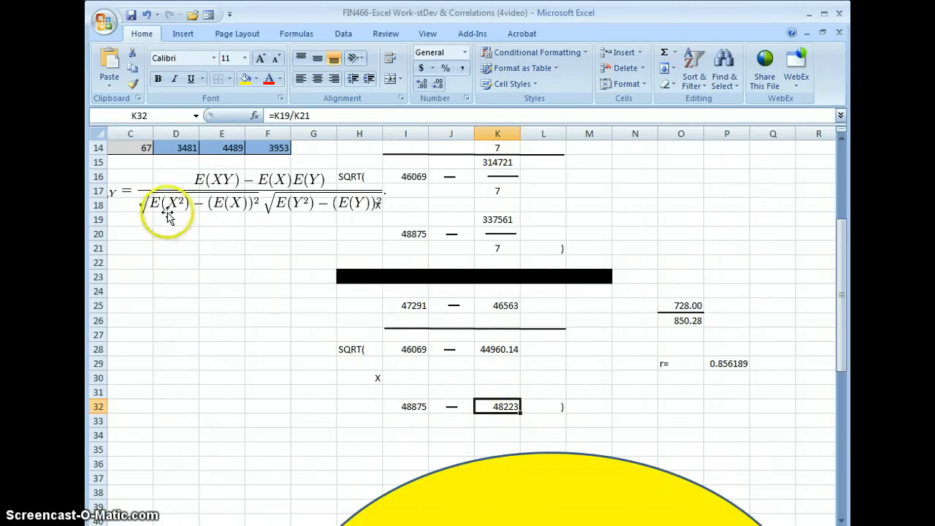
# Compare the numerator I25:K25 and the square-root denominator H28:L32 with the formulas that evaluate them in O25 and O26
pyautogui.click(411, 305)
pyautogui.moveTo(409, 305); pyautogui.dragTo(495, 312)
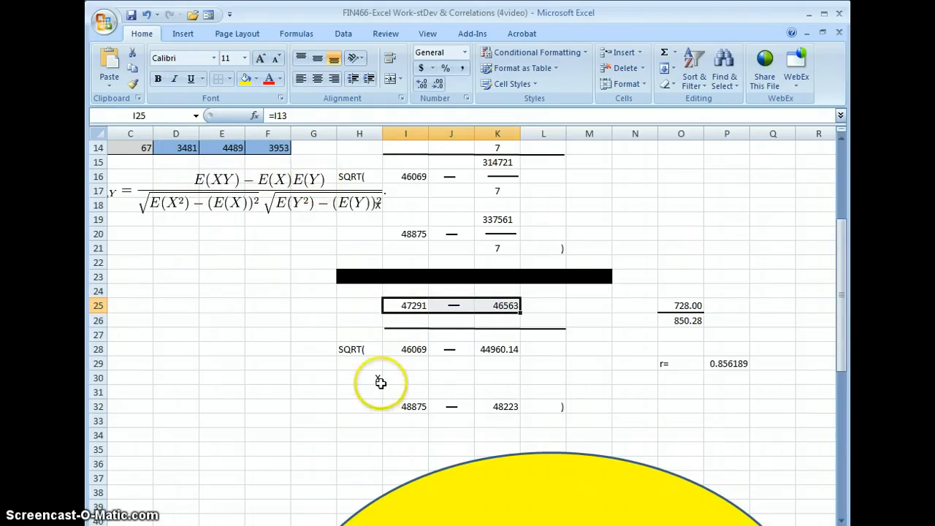
pyautogui.moveTo(346, 348); pyautogui.dragTo(529, 407)
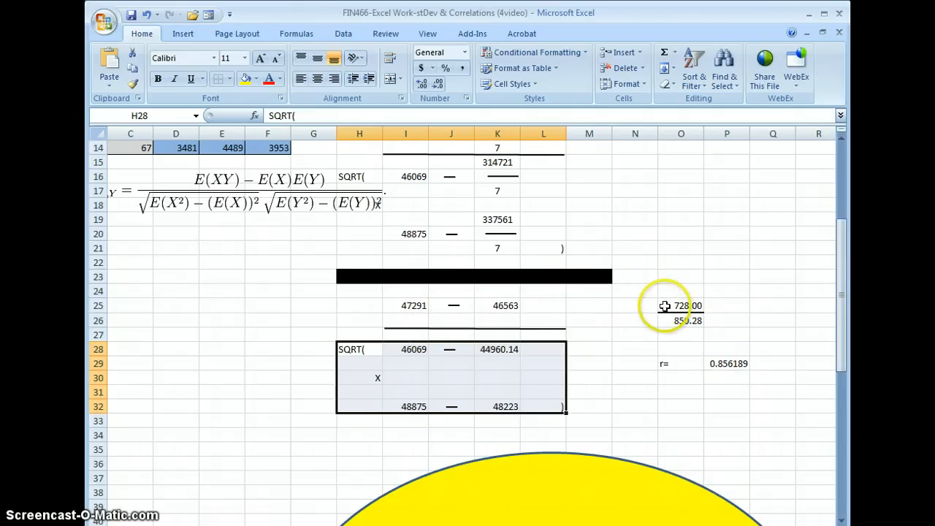
pyautogui.click(412, 307)
pyautogui.click(514, 307)
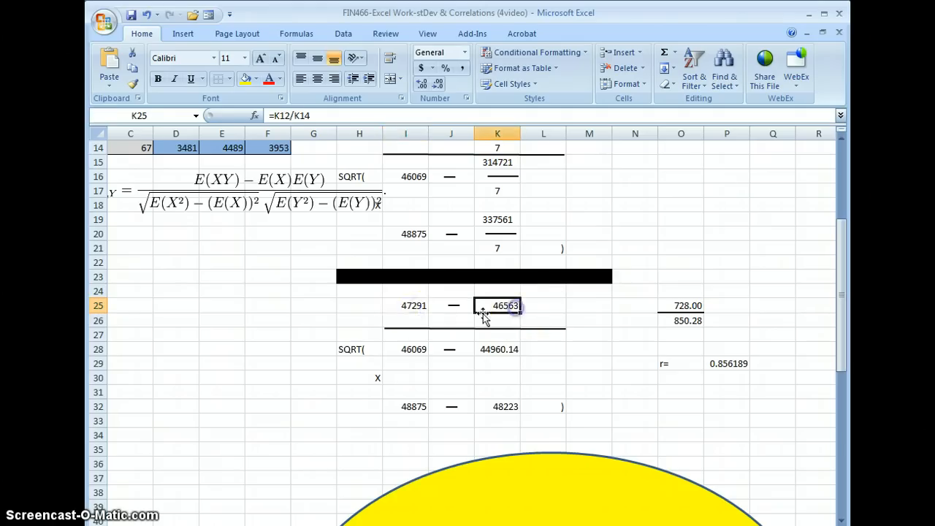
pyautogui.click(689, 305)
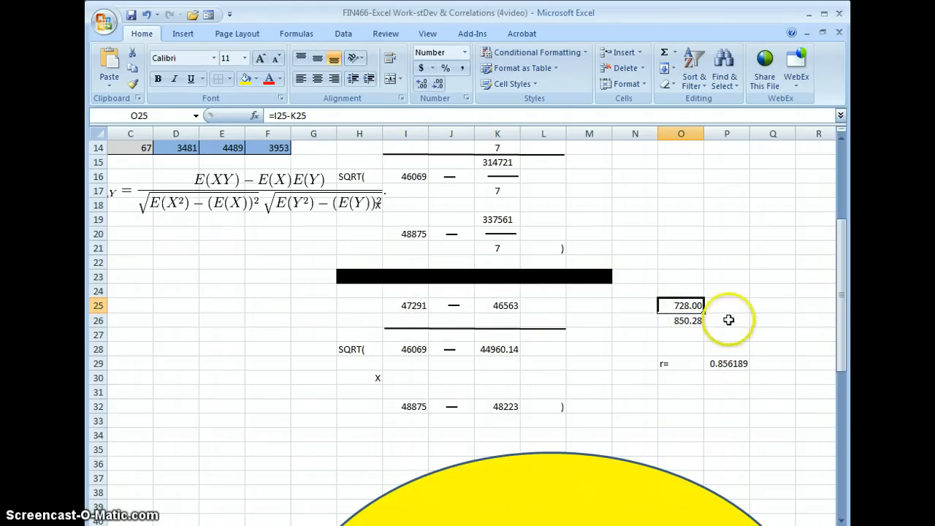
pyautogui.click(683, 320)
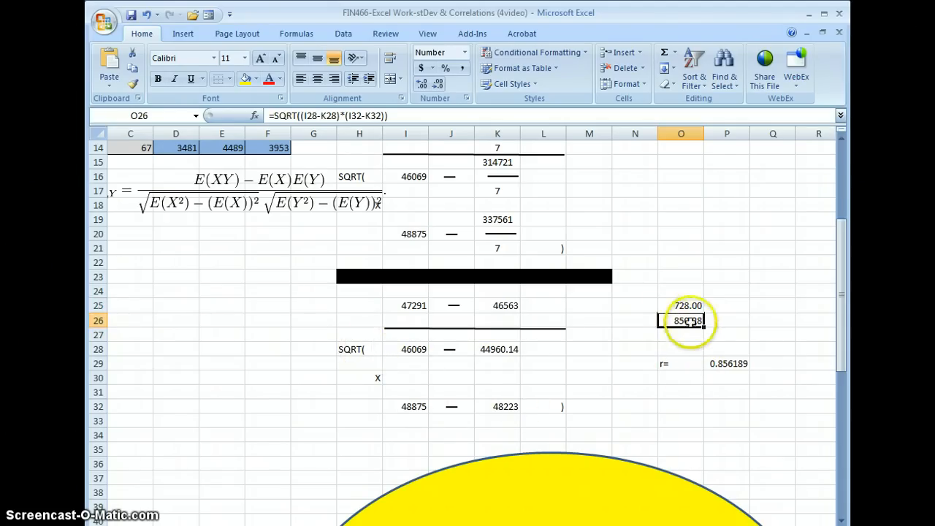
pyautogui.moveTo(355, 350); pyautogui.dragTo(534, 408)
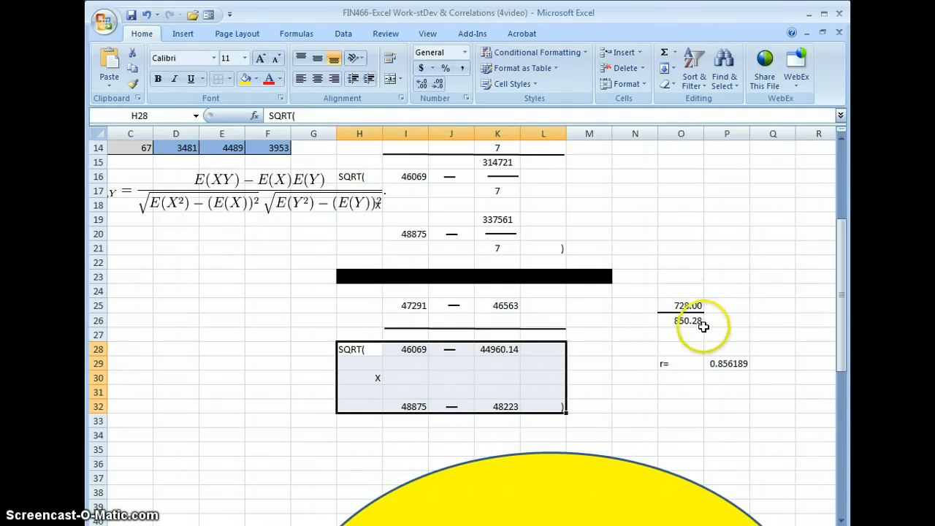
# Examine the formula for r in P29 and trace its references to the numerator and denominator cells
pyautogui.click(727, 360)
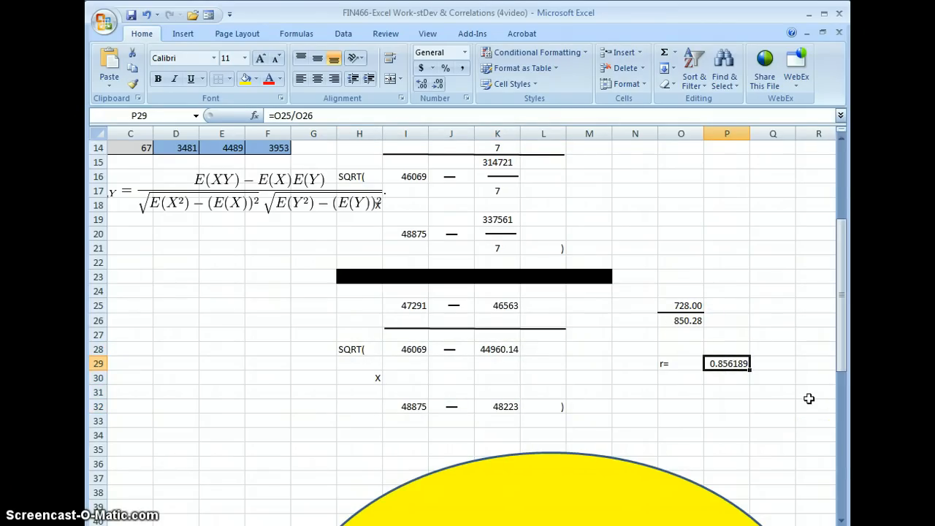
pyautogui.press('F2')
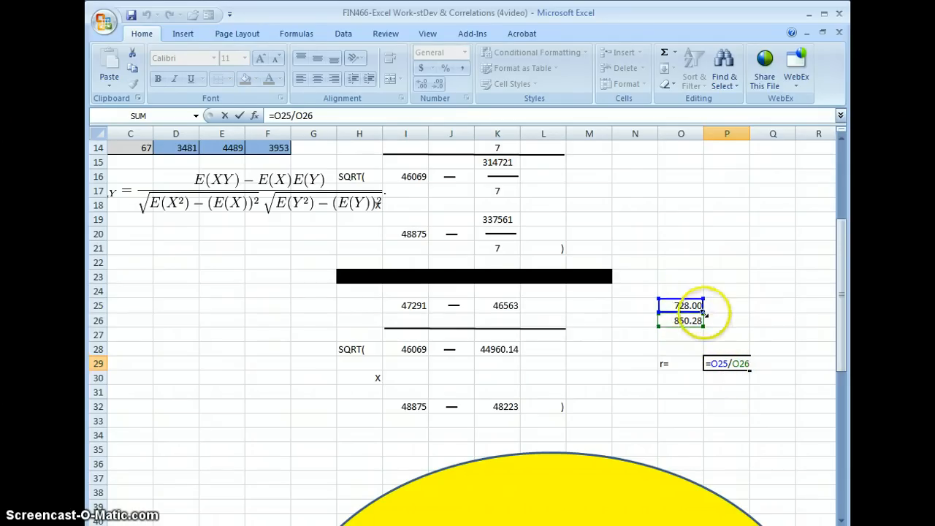
pyautogui.press('Escape')
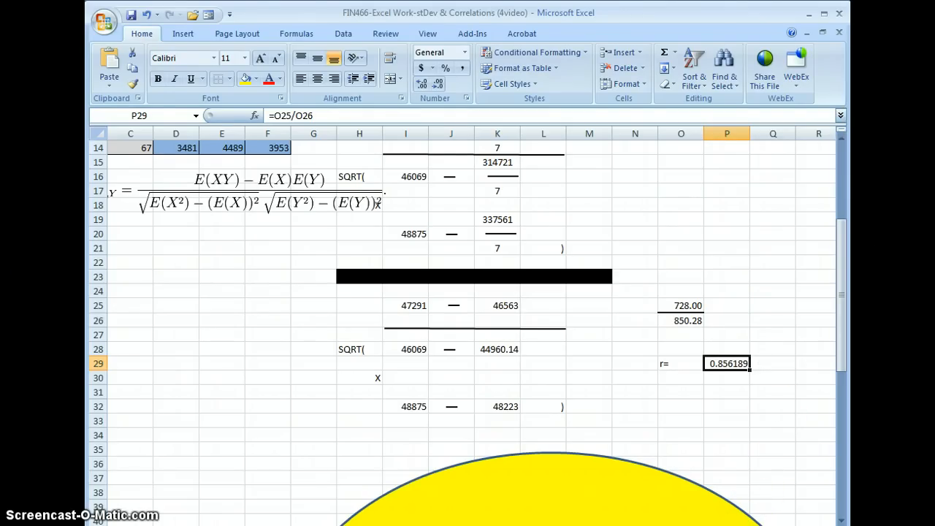
# Return to the student data and make sure the Analysis ToolPak is enabled in the list of Excel add-ins
pyautogui.moveTo(720, 524); pyautogui.dragTo(820, 434)
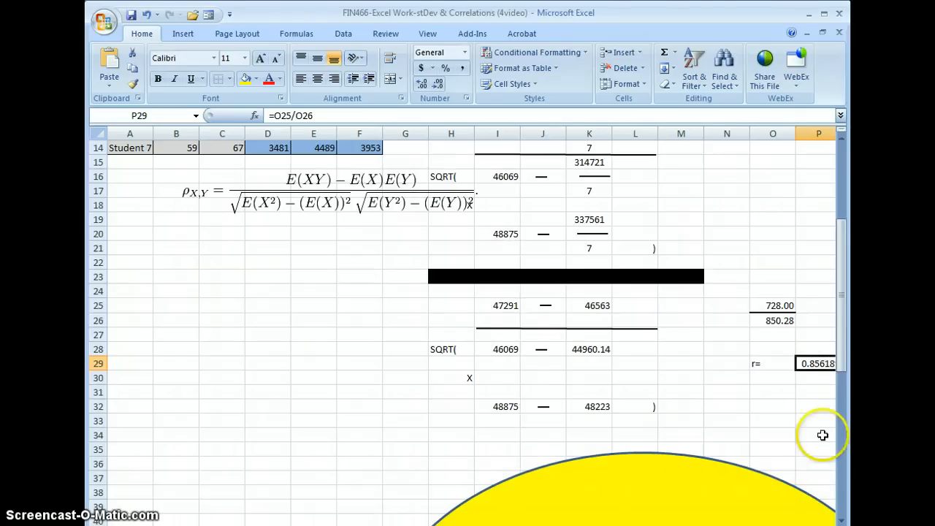
pyautogui.moveTo(845, 343); pyautogui.dragTo(844, 276)
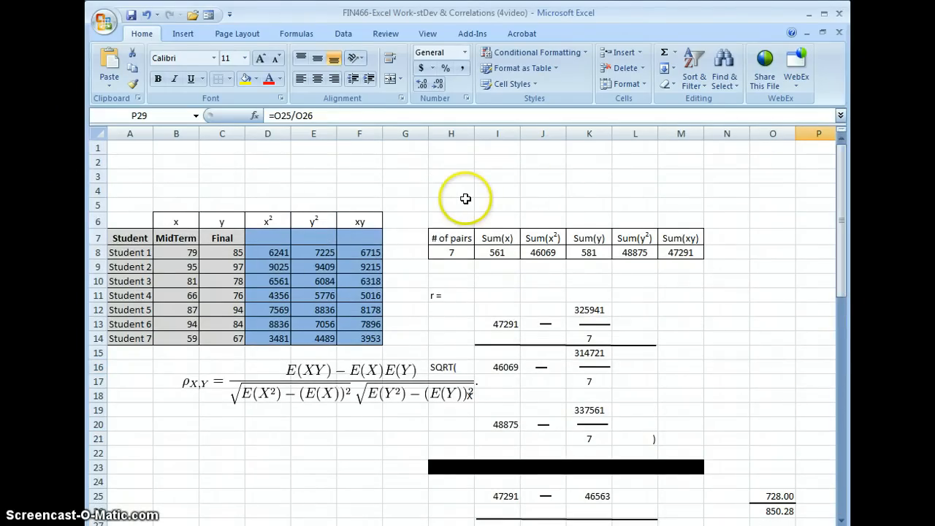
pyautogui.click(471, 35)
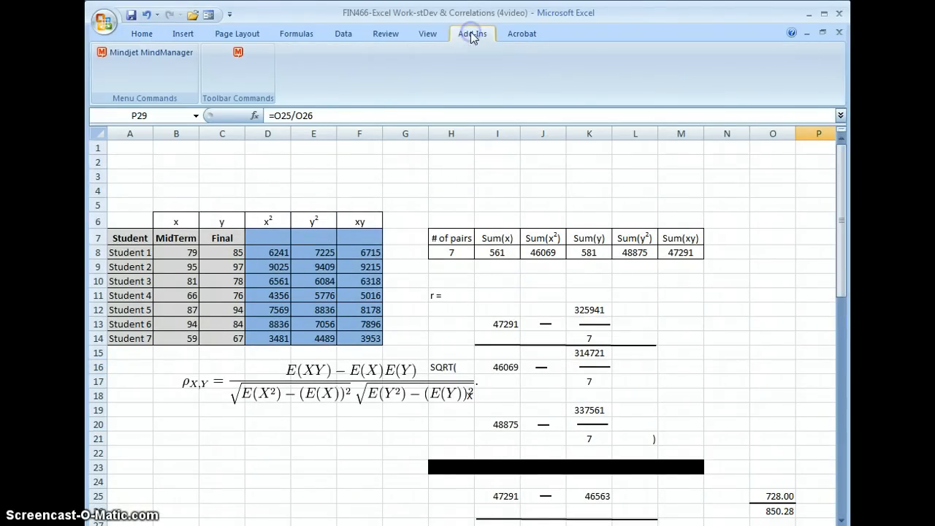
pyautogui.click(344, 34)
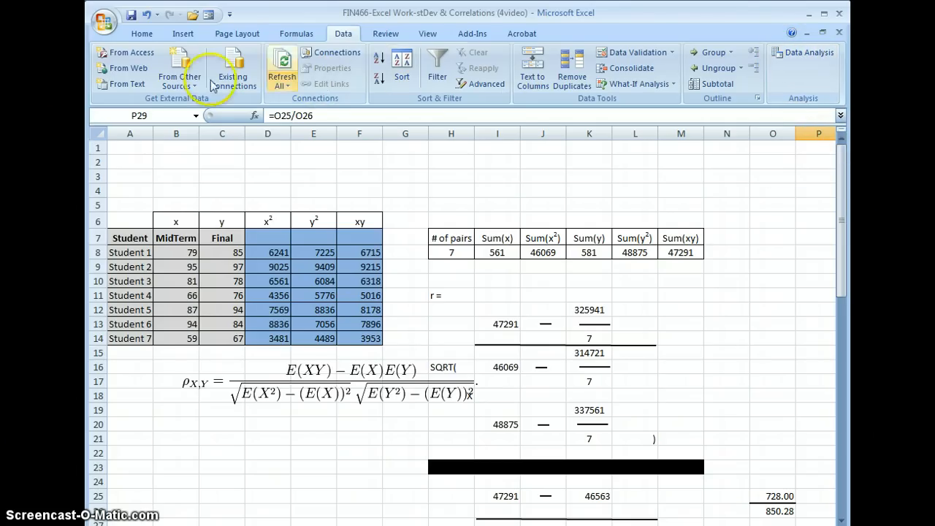
pyautogui.click(105, 24)
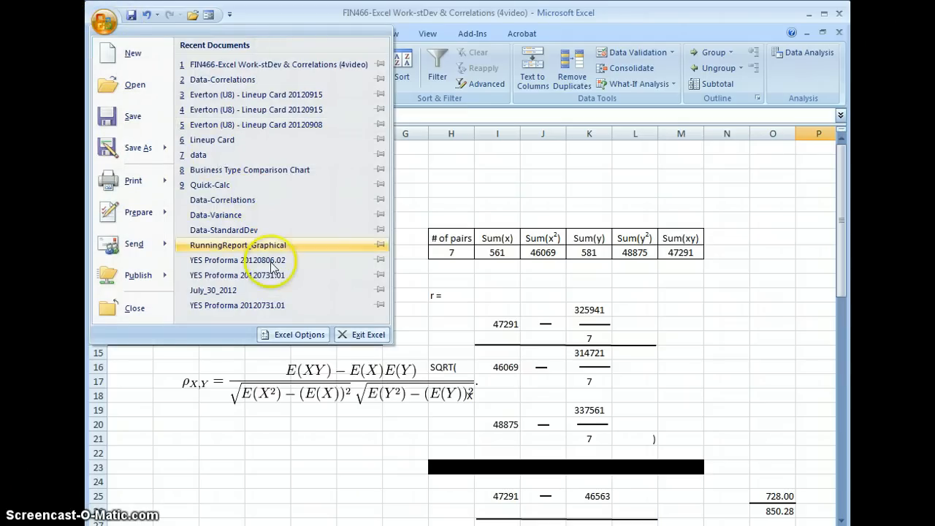
pyautogui.click(300, 338)
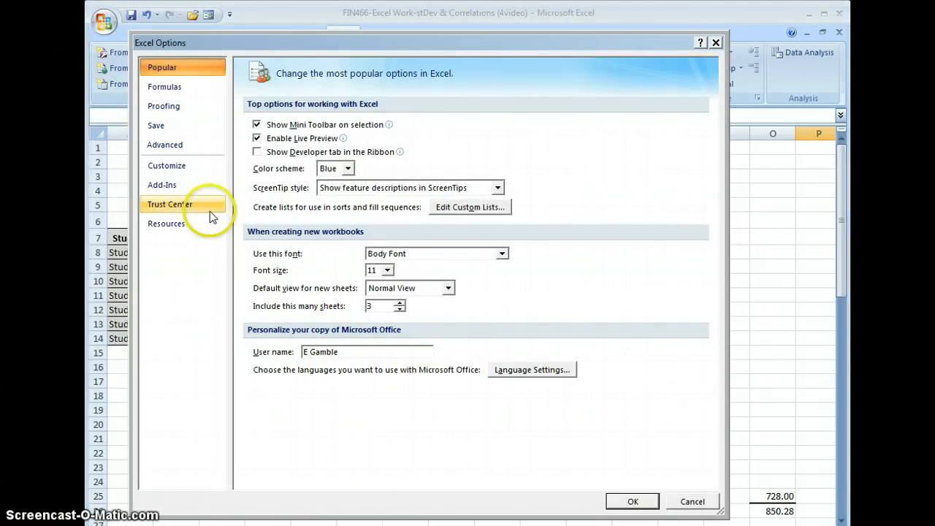
pyautogui.click(194, 191)
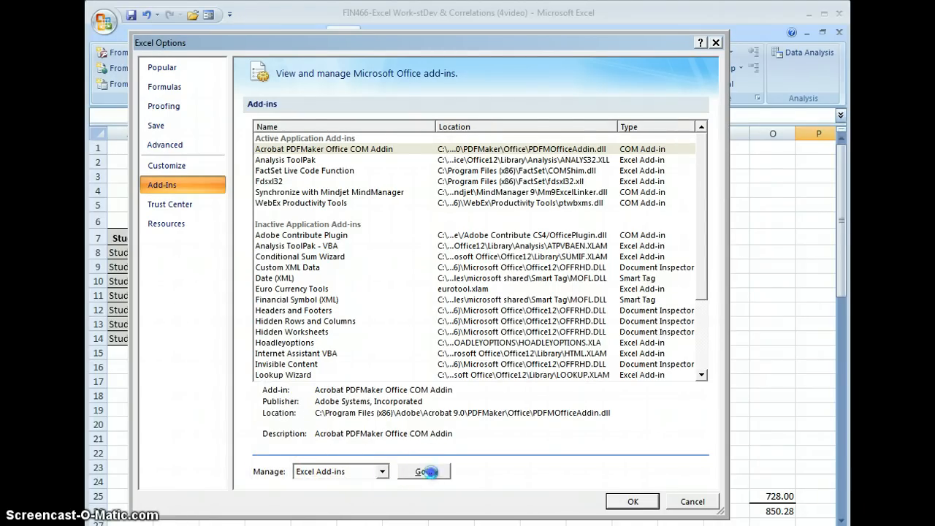
pyautogui.click(426, 472)
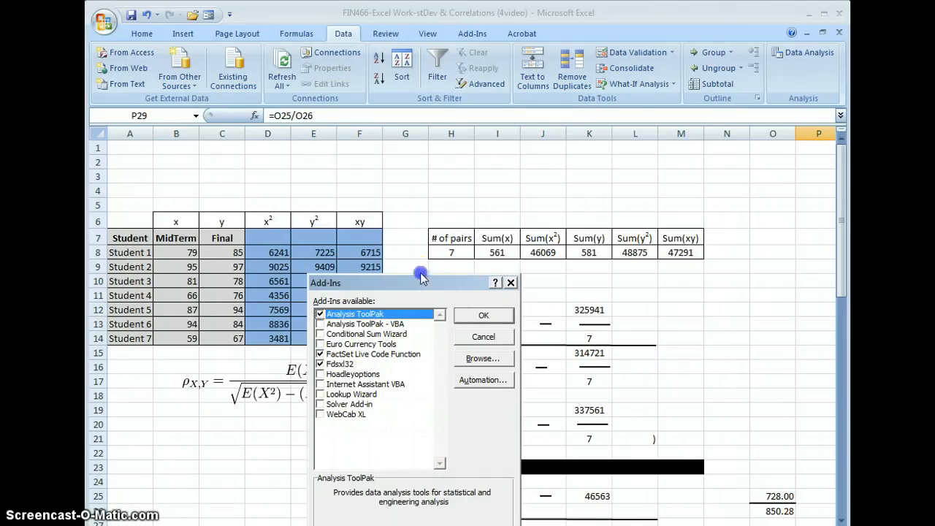
pyautogui.moveTo(421, 276); pyautogui.dragTo(461, 126)
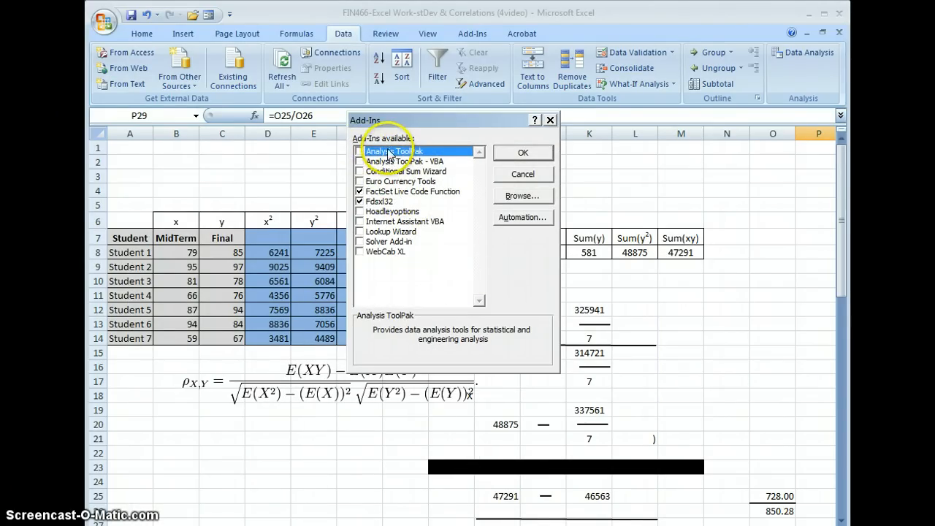
pyautogui.click(361, 152)
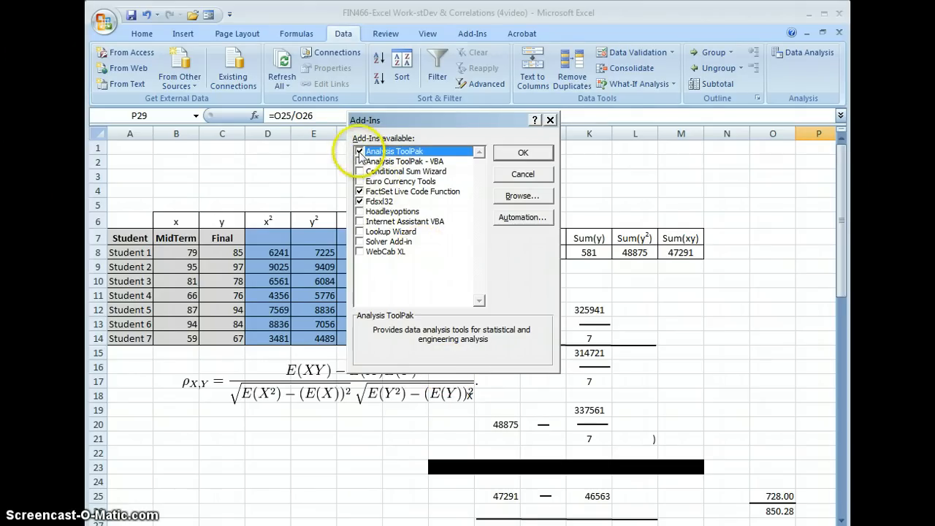
pyautogui.click(524, 153)
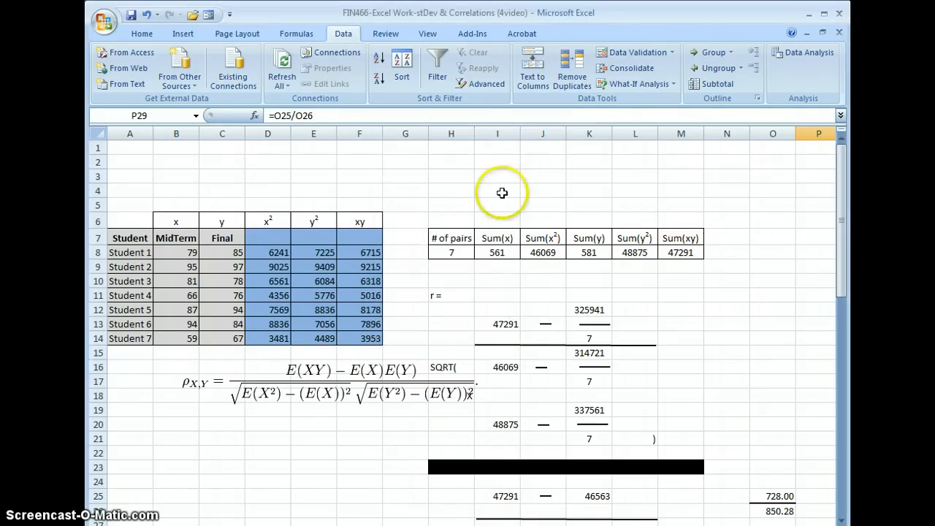
# Set up a Correlation data analysis on the MidTerm and Final columns with input range B7:C14 and labels in the first row
pyautogui.click(794, 51)
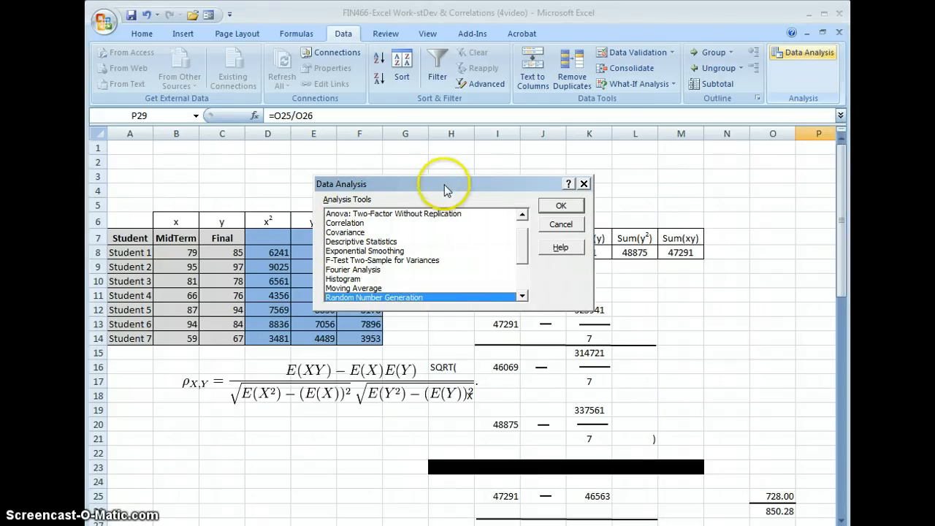
pyautogui.moveTo(444, 187); pyautogui.dragTo(447, 170)
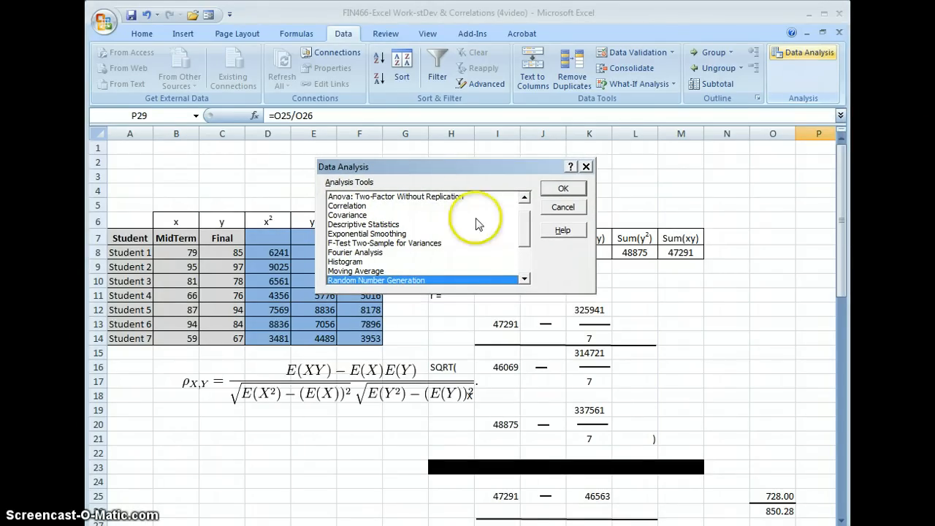
pyautogui.click(356, 207)
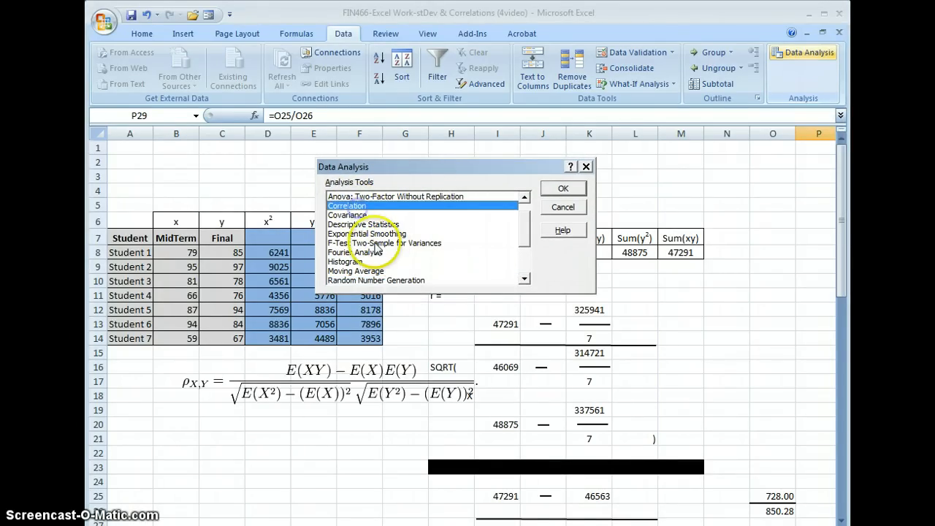
pyautogui.click(564, 190)
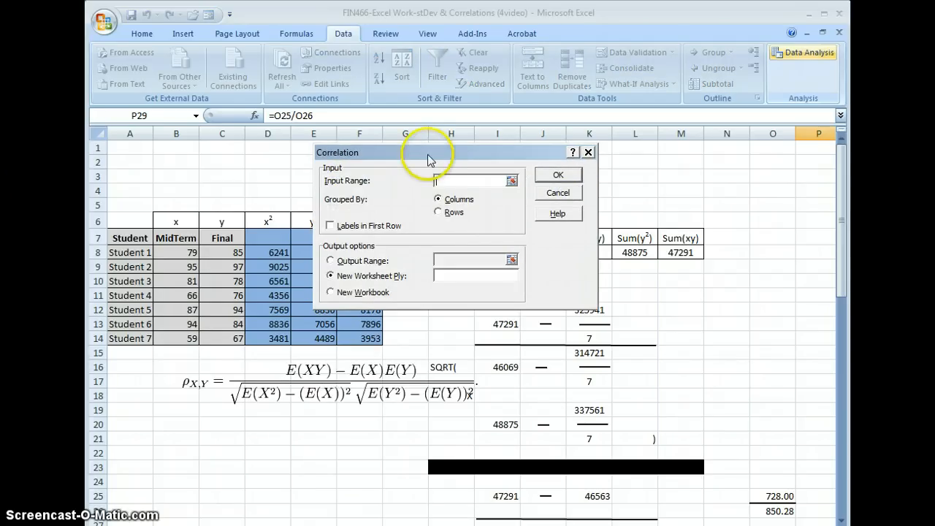
pyautogui.moveTo(428, 155); pyautogui.dragTo(513, 141)
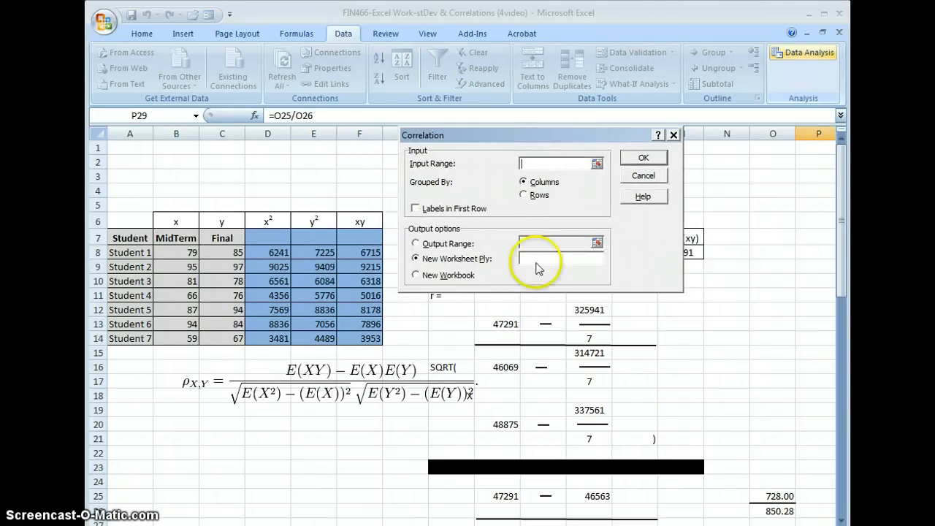
pyautogui.moveTo(176, 251); pyautogui.dragTo(233, 337)
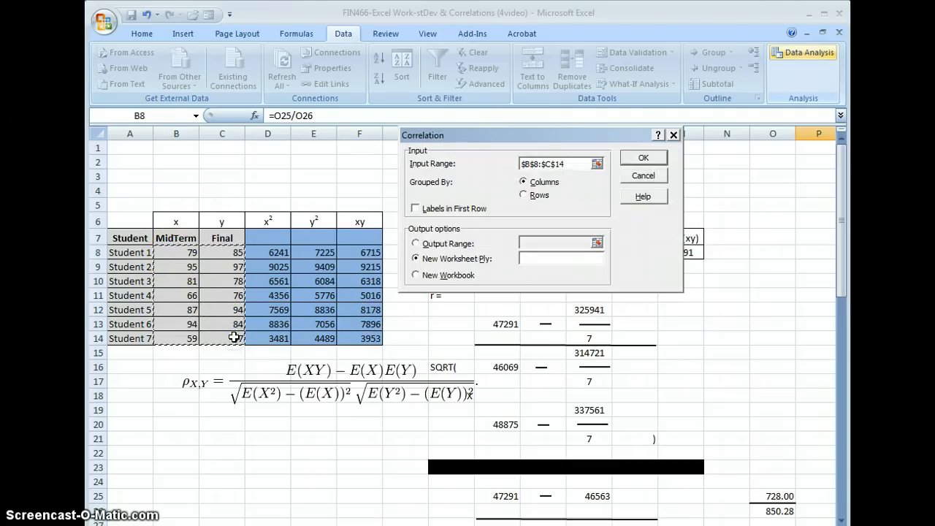
pyautogui.moveTo(170, 238); pyautogui.dragTo(238, 343)
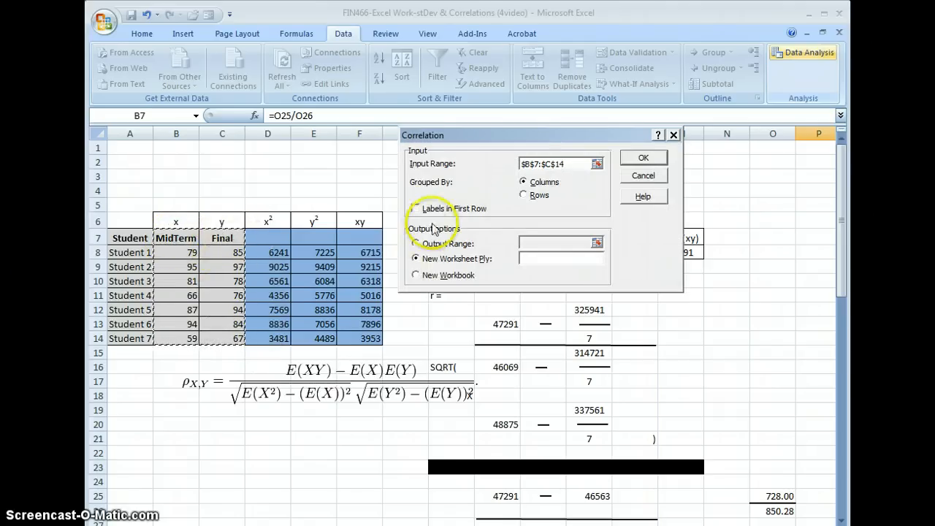
pyautogui.click(416, 208)
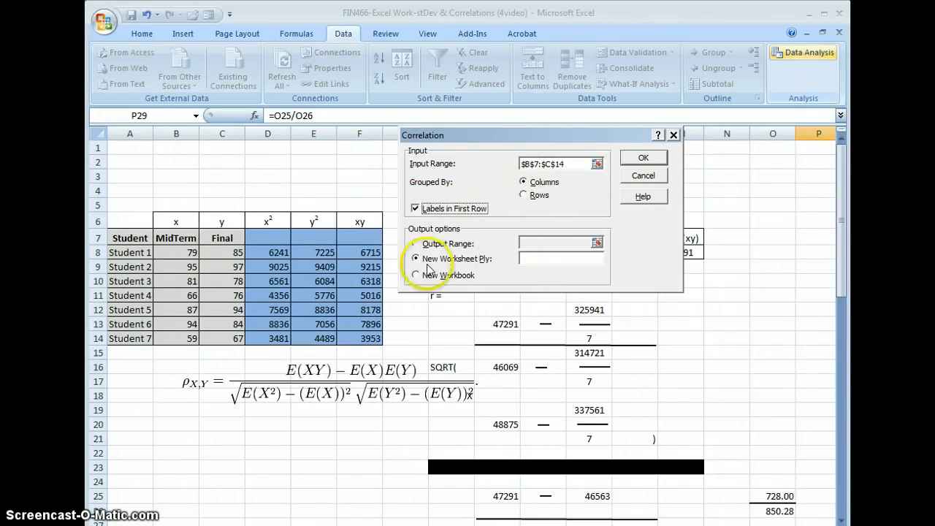
# Set the correlation's output range to cell B22 on the current sheet and run the analysis
pyautogui.click(414, 246)
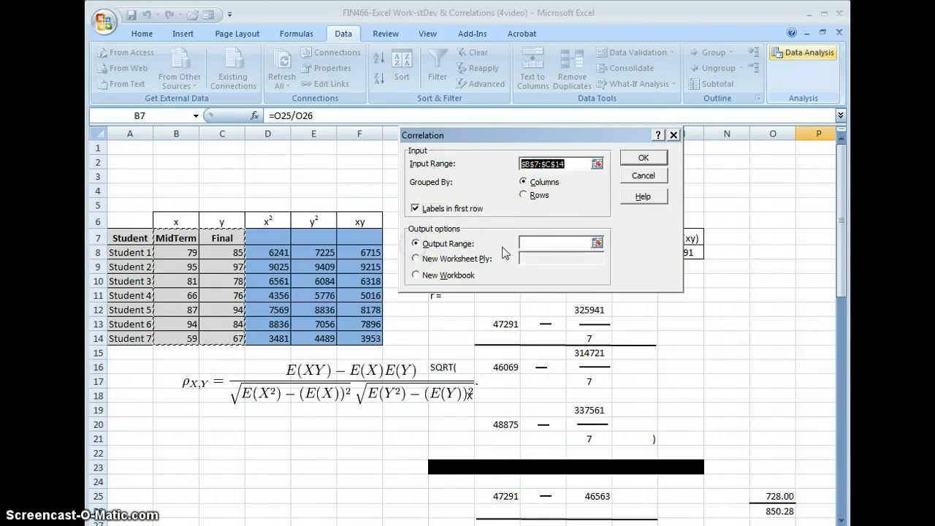
pyautogui.click(544, 245)
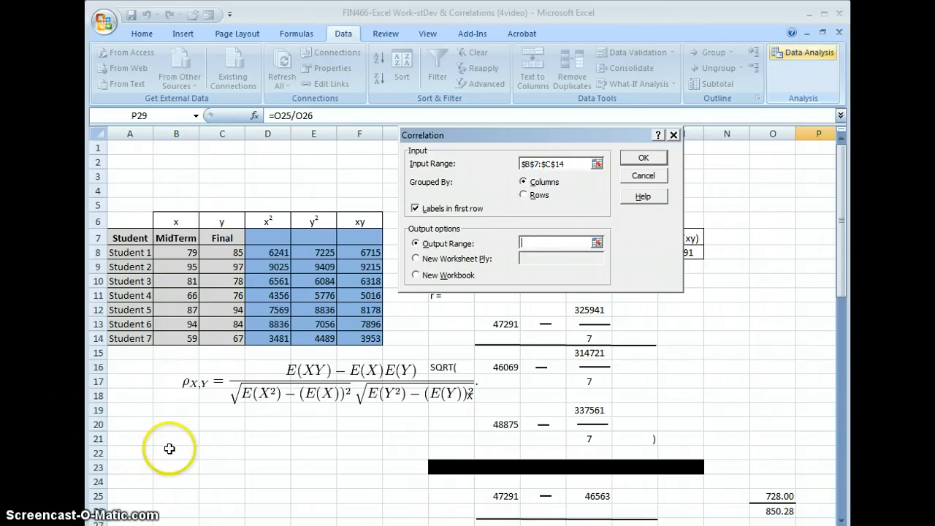
pyautogui.click(166, 451)
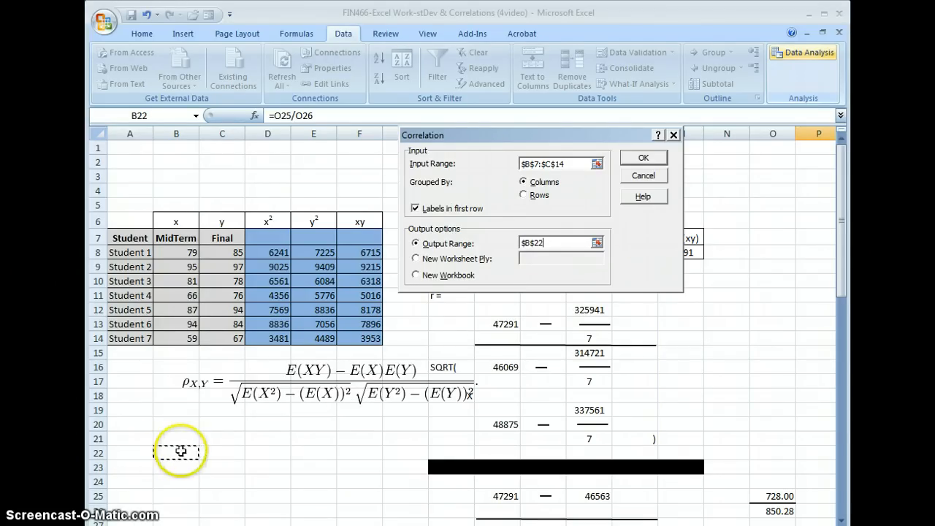
pyautogui.click(643, 158)
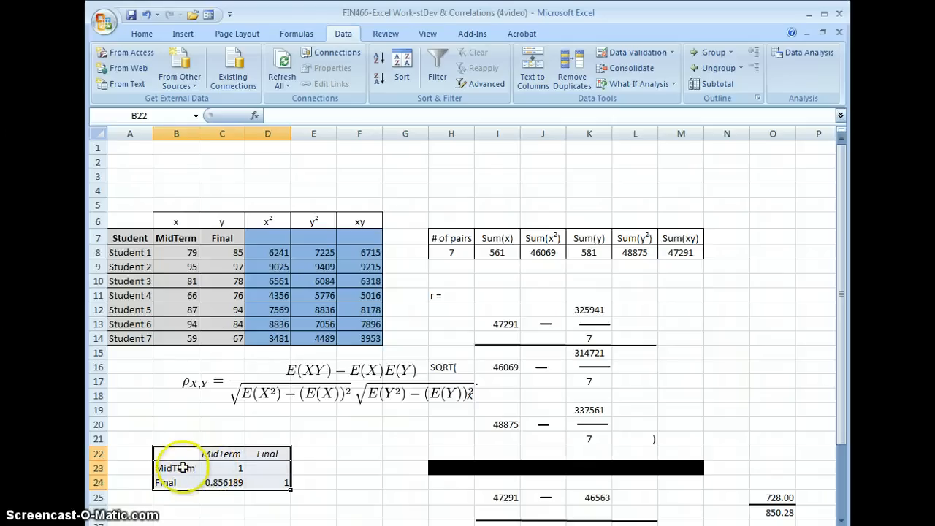
# Examine the MidTerm and Final labels and the diagonal entries of the correlation matrix in B22:D24
pyautogui.click(227, 469)
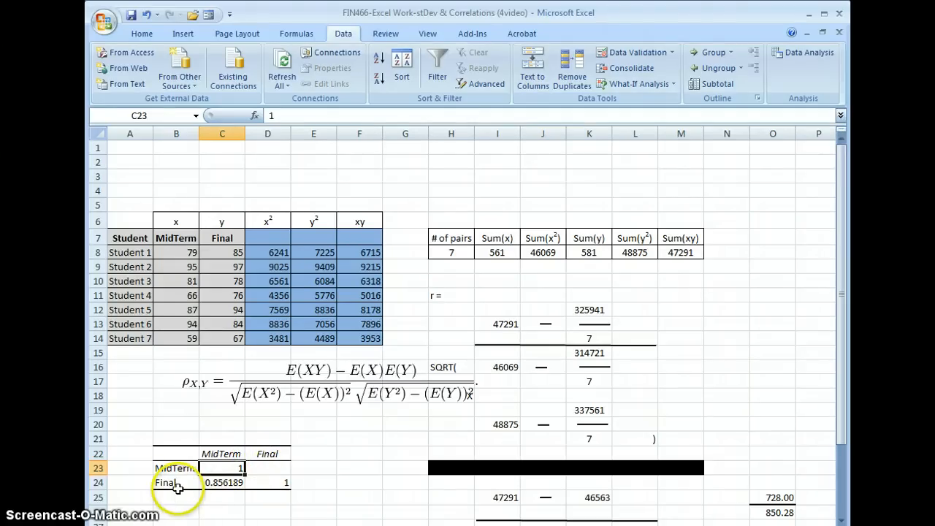
pyautogui.click(179, 486)
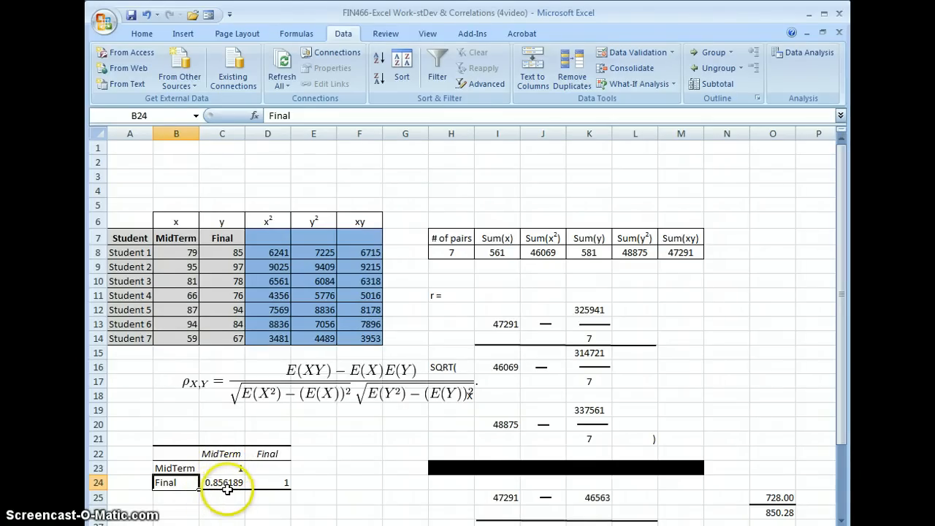
pyautogui.click(269, 452)
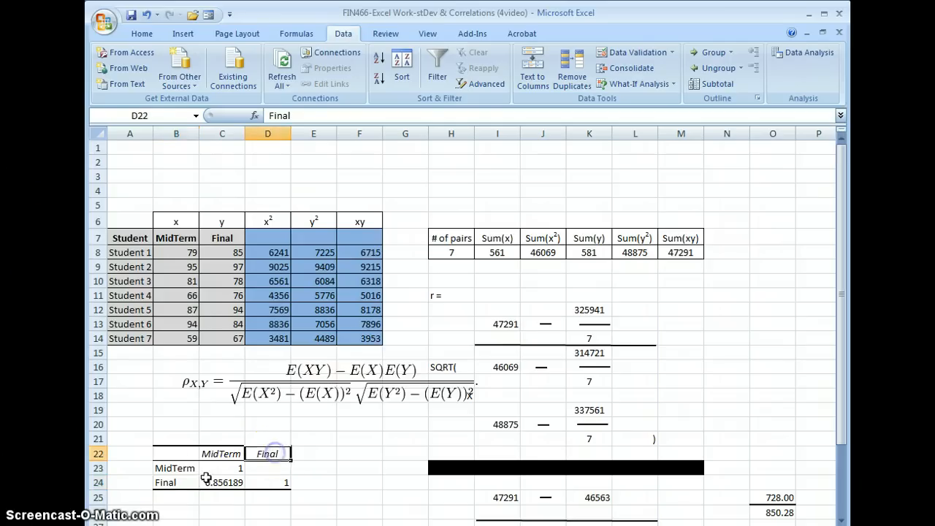
pyautogui.click(282, 486)
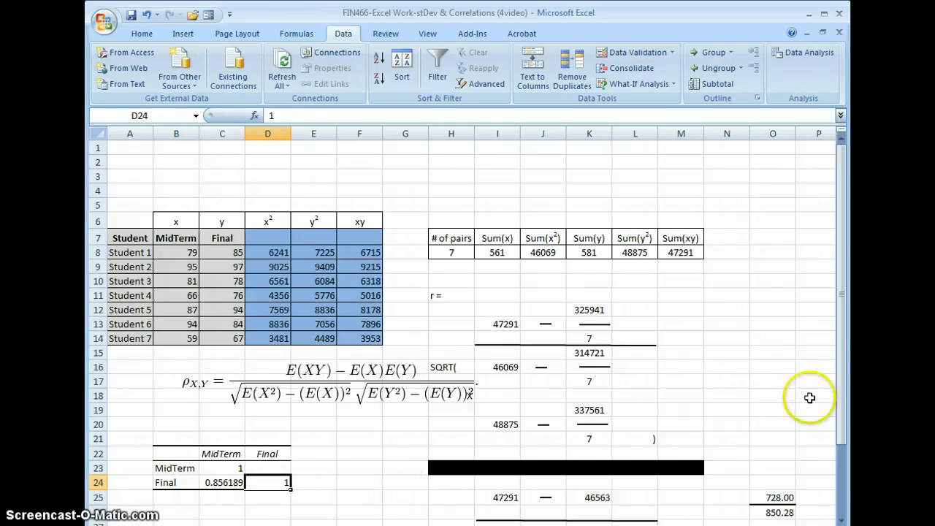
# Compare the MidTerm–Final coefficient in C24 of the correlation matrix with the hand-calculated r in P29
pyautogui.click(840, 383)
pyautogui.moveTo(840, 383); pyautogui.dragTo(843, 422)
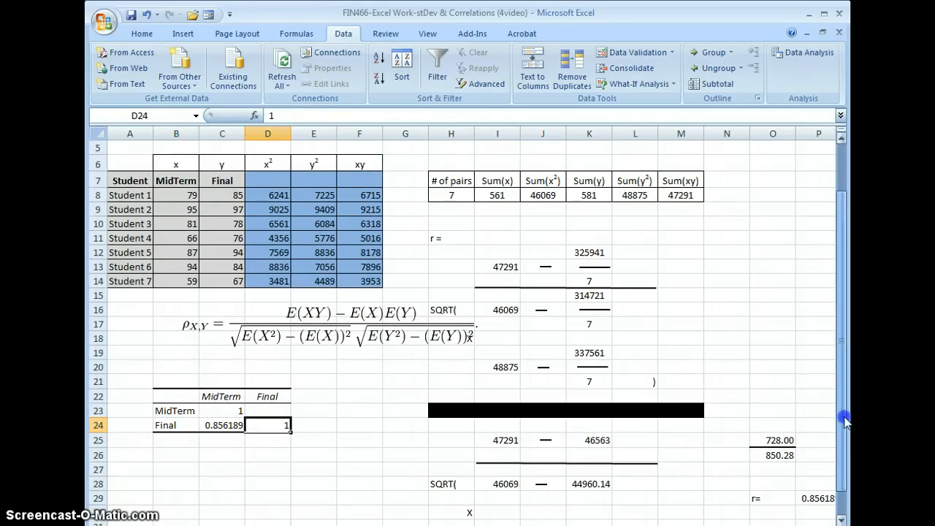
pyautogui.hscroll(1, 475, 328)
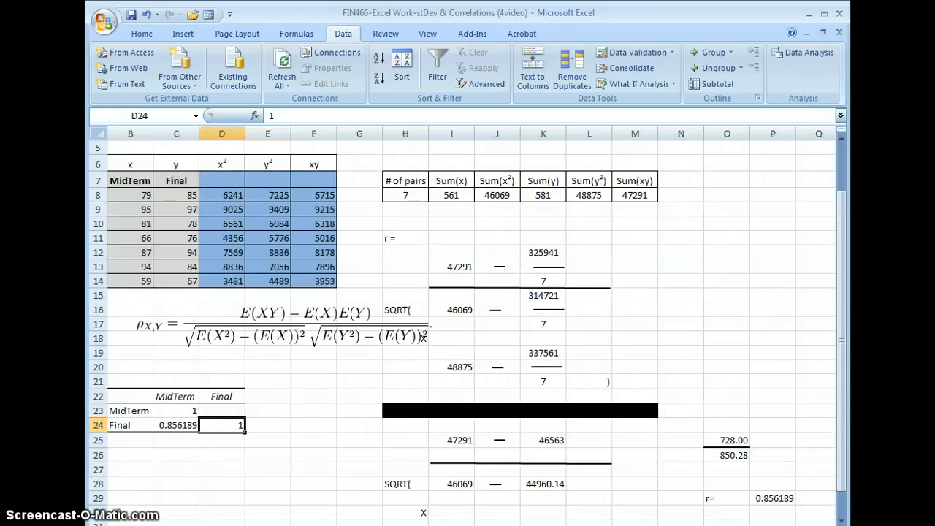
pyautogui.click(176, 426)
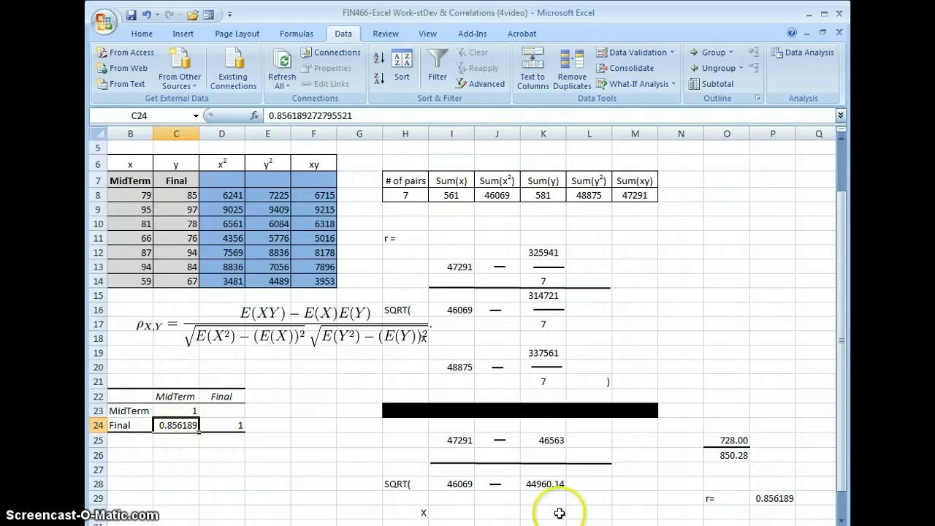
pyautogui.click(776, 498)
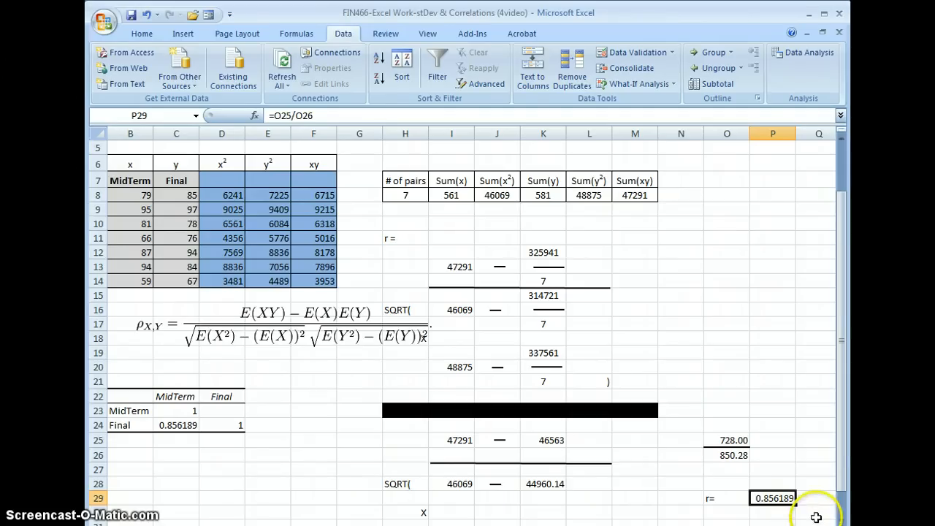
# Move the yellow smiley face shape from below the hand calculation up over it, with its upper edge at row 8, and deselect it
pyautogui.moveTo(841, 471); pyautogui.dragTo(843, 522)
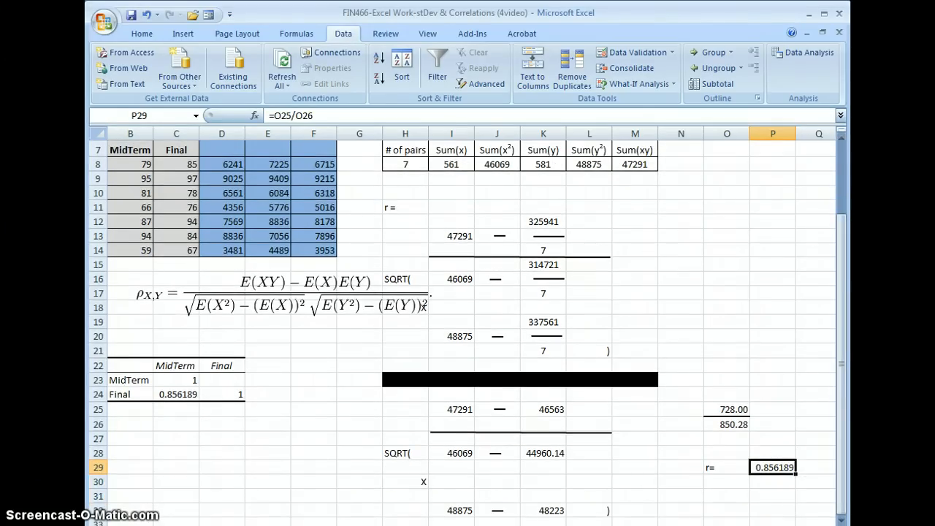
pyautogui.moveTo(758, 524); pyautogui.dragTo(770, 523)
pyautogui.scroll(-3, 642, 482)
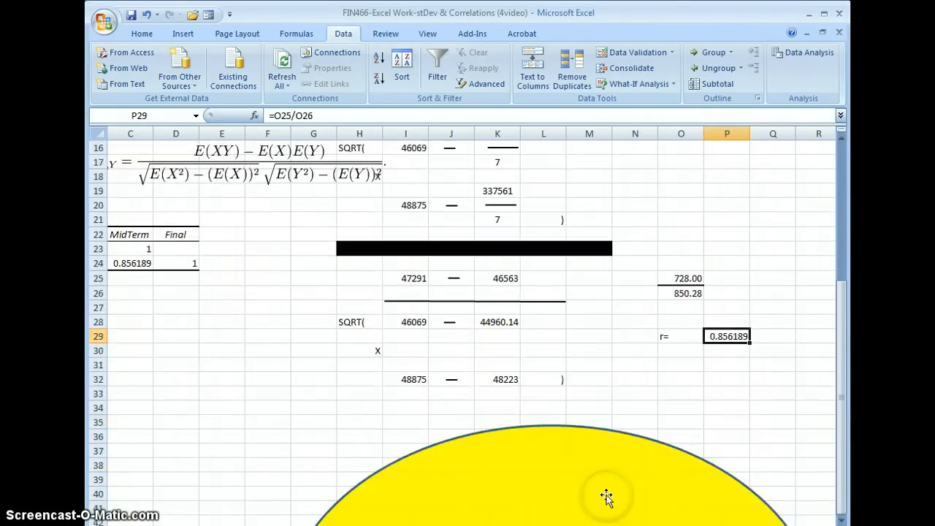
pyautogui.moveTo(606, 496); pyautogui.dragTo(603, 167)
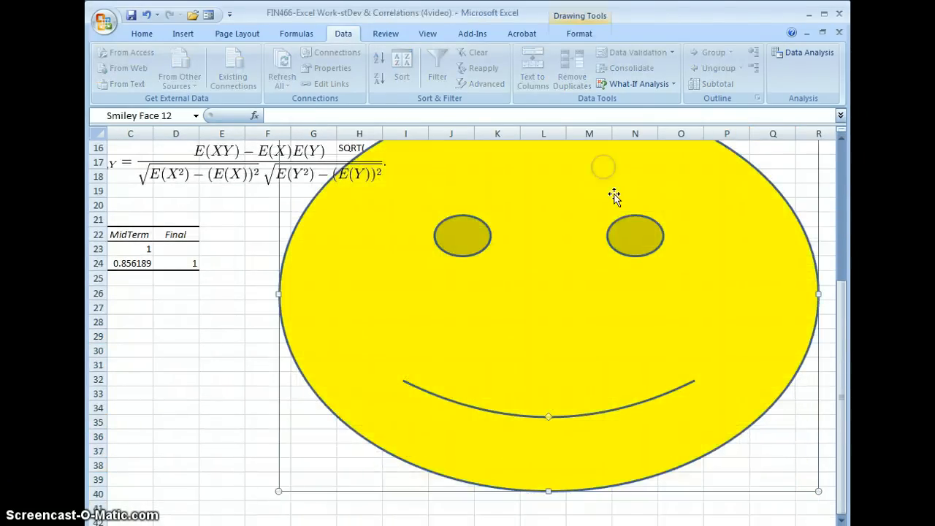
pyautogui.scroll(2, 621, 212)
pyautogui.moveTo(637, 299); pyautogui.dragTo(633, 257)
pyautogui.scroll(1, 670, 284)
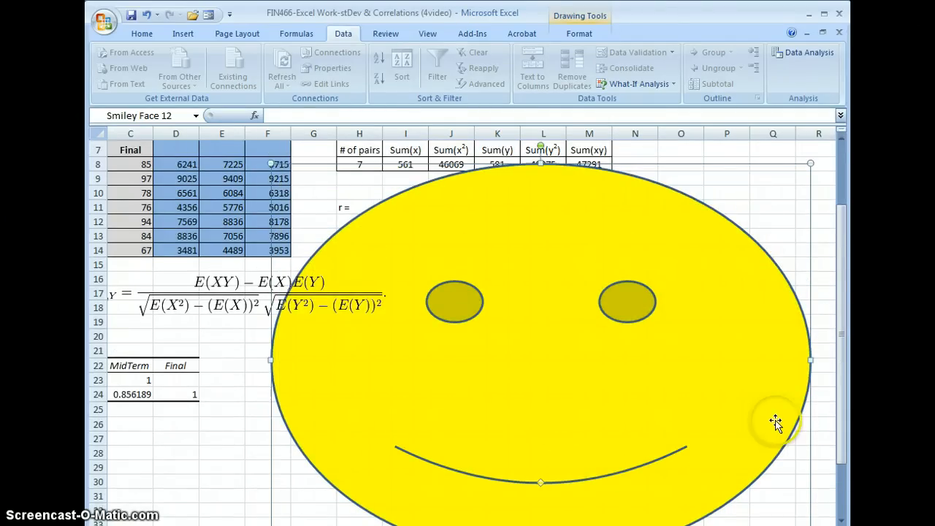
pyautogui.click(180, 484)
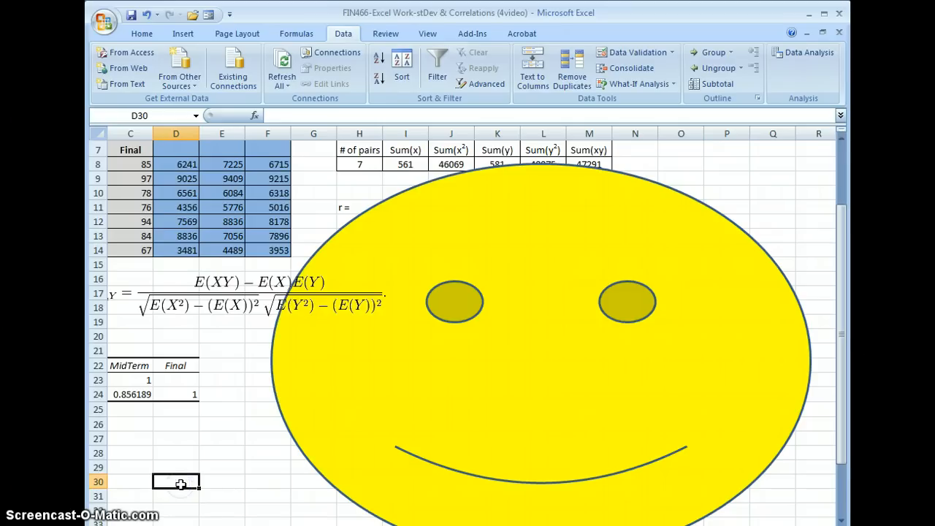
# Move the correlation formula picture down to about row 31, below the correlation matrix, and deselect it
pyautogui.moveTo(199, 291); pyautogui.dragTo(196, 502)
pyautogui.click(201, 438)
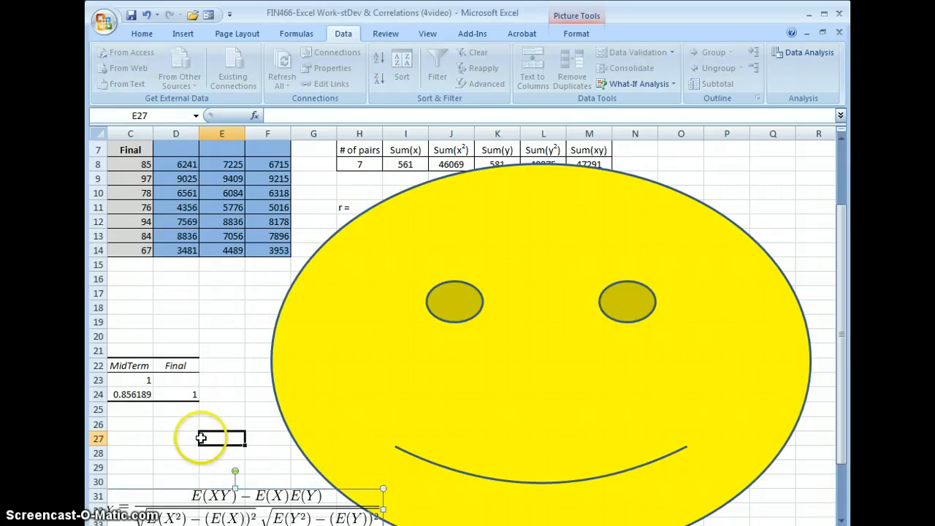